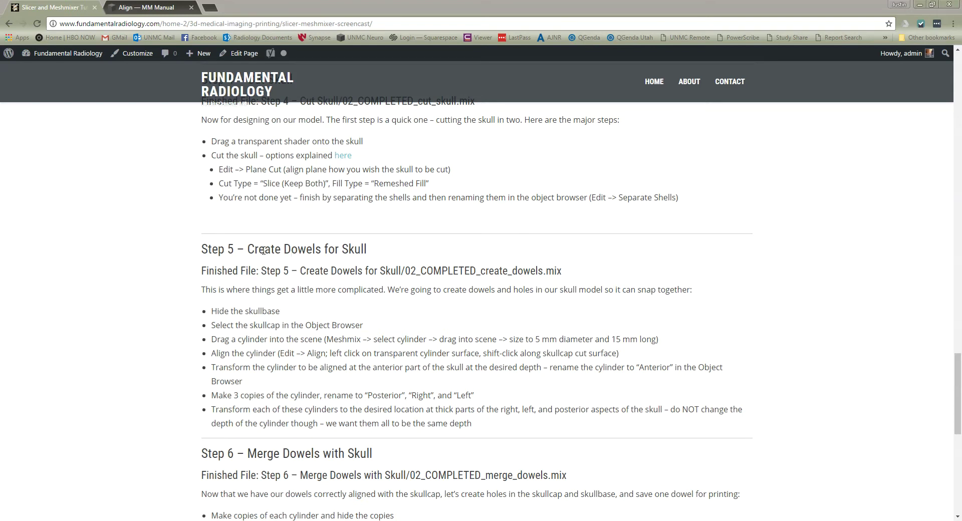
- Scroll the Chrome tutorial page to its Step 5 dowel instructions
{"action": "scroll", "coordinate": [318, 270], "scroll_direction": "up", "scroll_amount": 20}
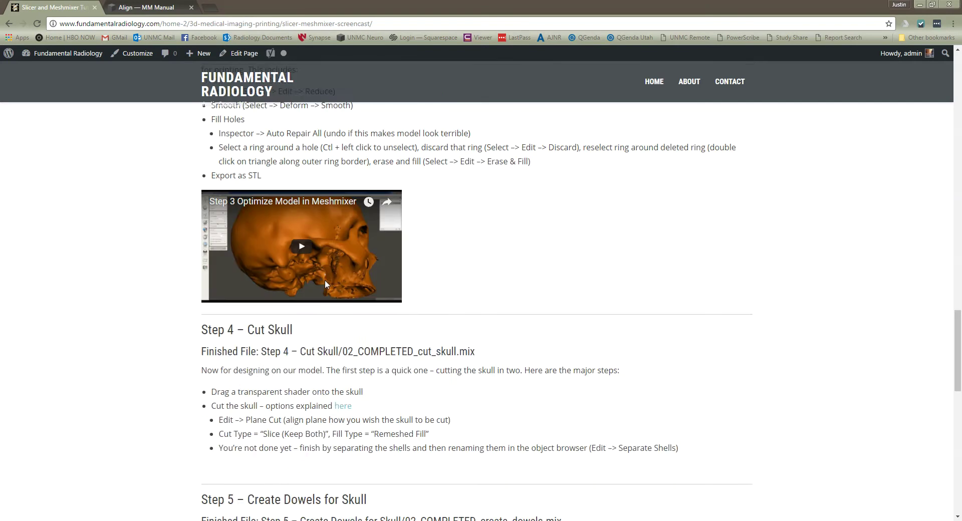
{"action": "scroll", "coordinate": [326, 280], "scroll_direction": "down", "scroll_amount": 17}
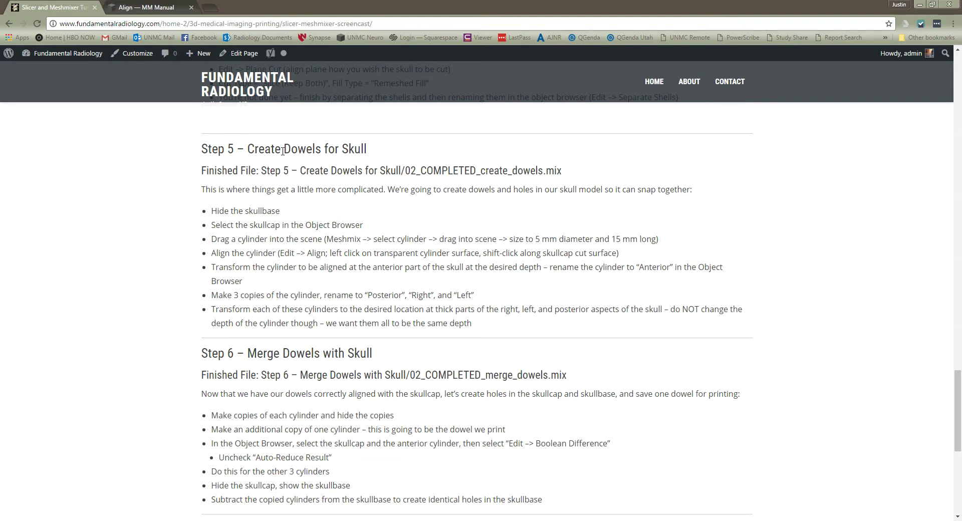
{"action": "scroll", "coordinate": [351, 326], "scroll_direction": "up", "scroll_amount": 20}
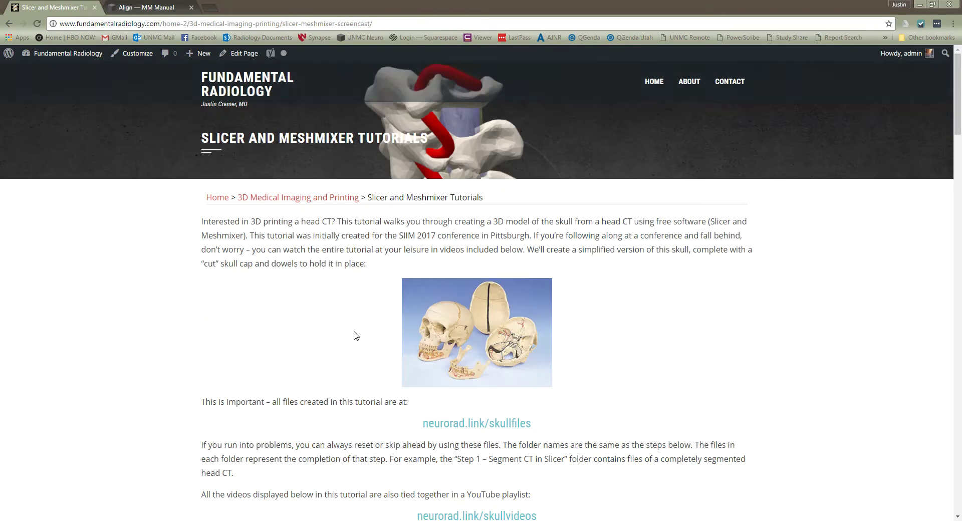
{"action": "scroll", "coordinate": [354, 336], "scroll_direction": "down", "scroll_amount": 2}
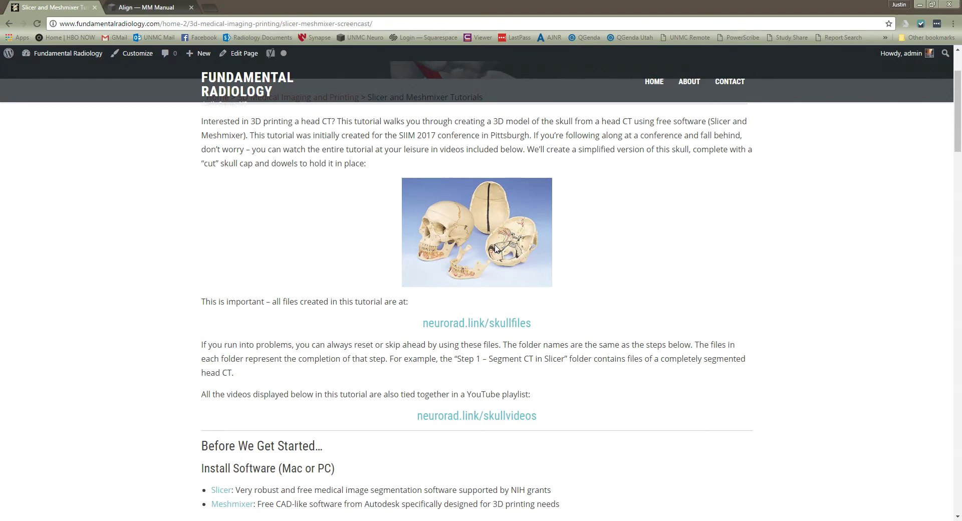
{"action": "scroll", "coordinate": [466, 351], "scroll_direction": "down", "scroll_amount": 20}
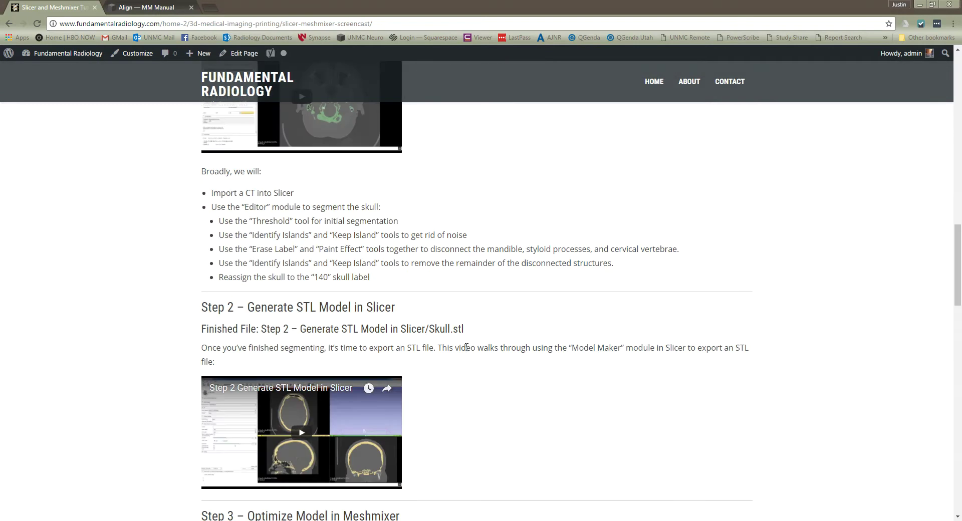
{"action": "scroll", "coordinate": [467, 351], "scroll_direction": "down", "scroll_amount": 8}
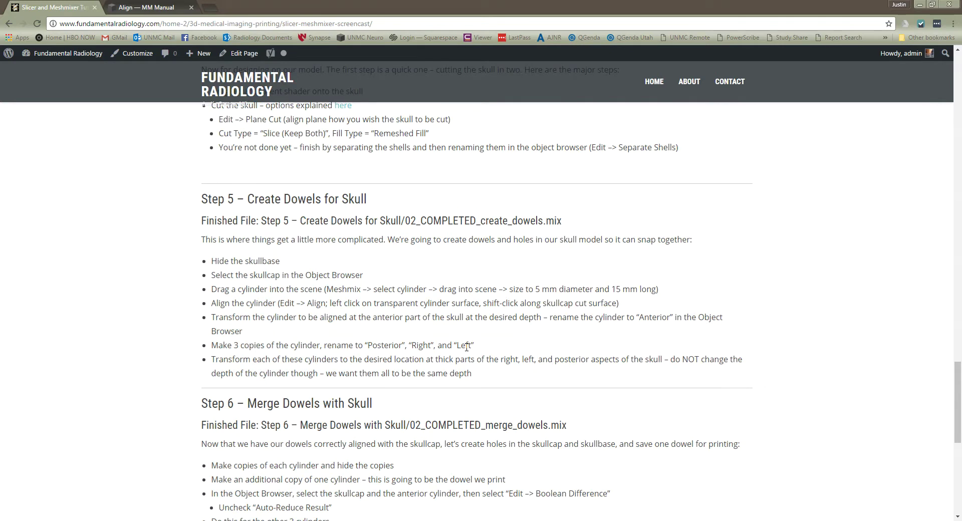
{"action": "scroll", "coordinate": [426, 253], "scroll_direction": "up", "scroll_amount": 3}
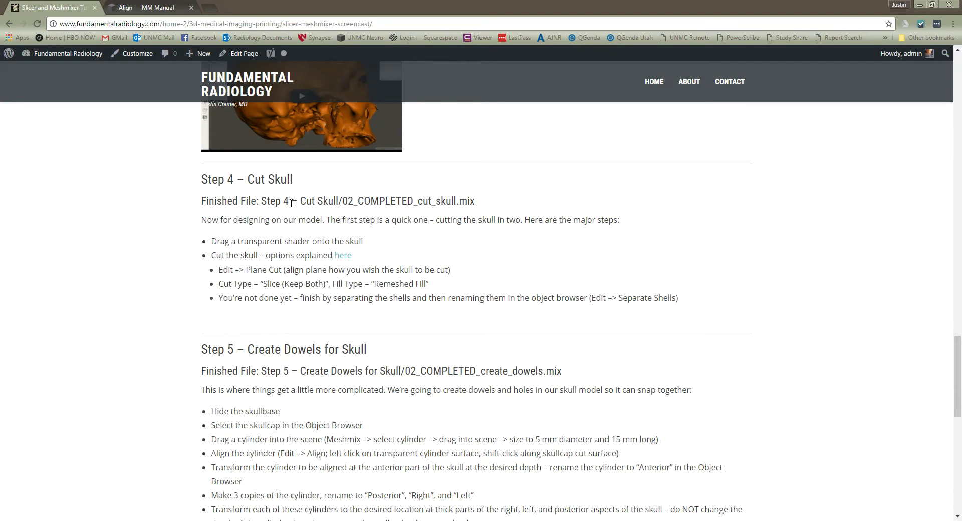
{"action": "scroll", "coordinate": [381, 258], "scroll_direction": "down", "scroll_amount": 3}
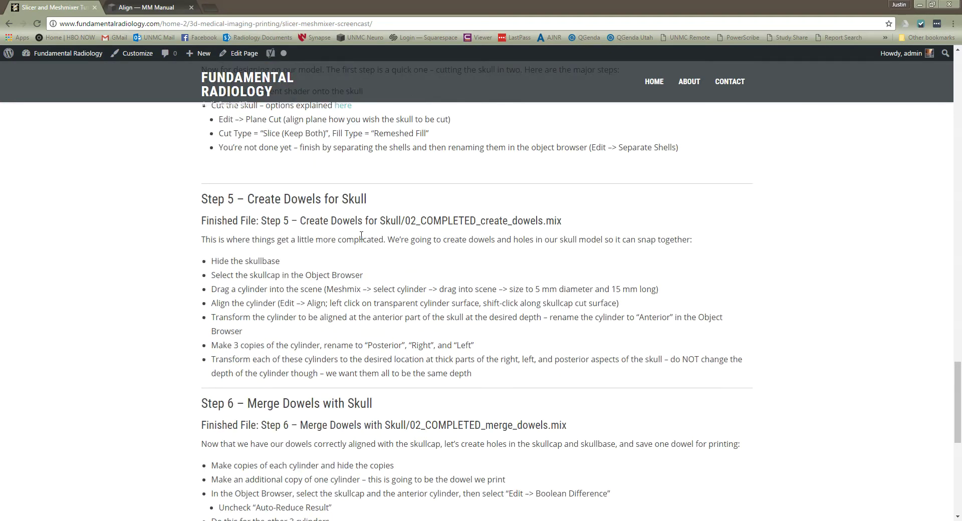
- Highlight and read the Step 5 heading and bullets, then bring the Step 5 folder forward
{"action": "triple_click", "coordinate": [249, 201]}
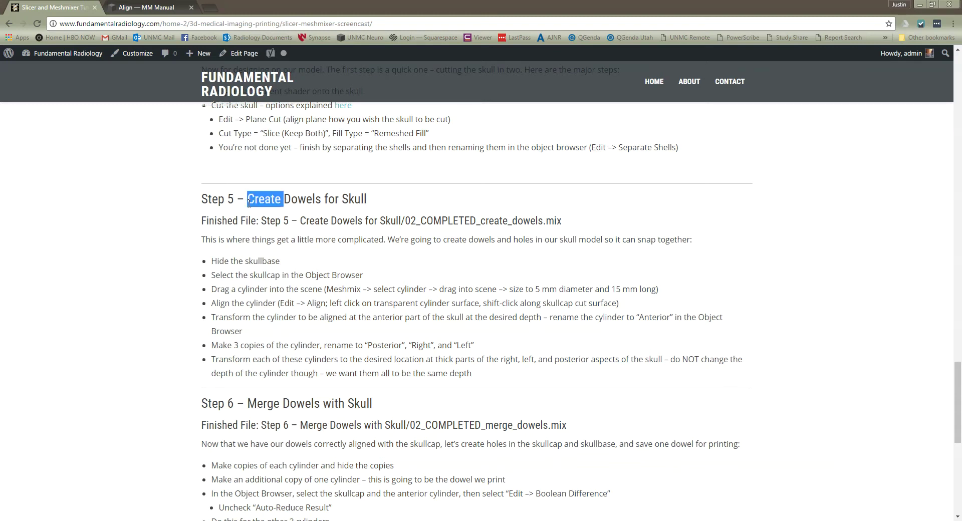
{"action": "left_click_drag", "start_coordinate": [249, 201], "coordinate": [300, 370]}
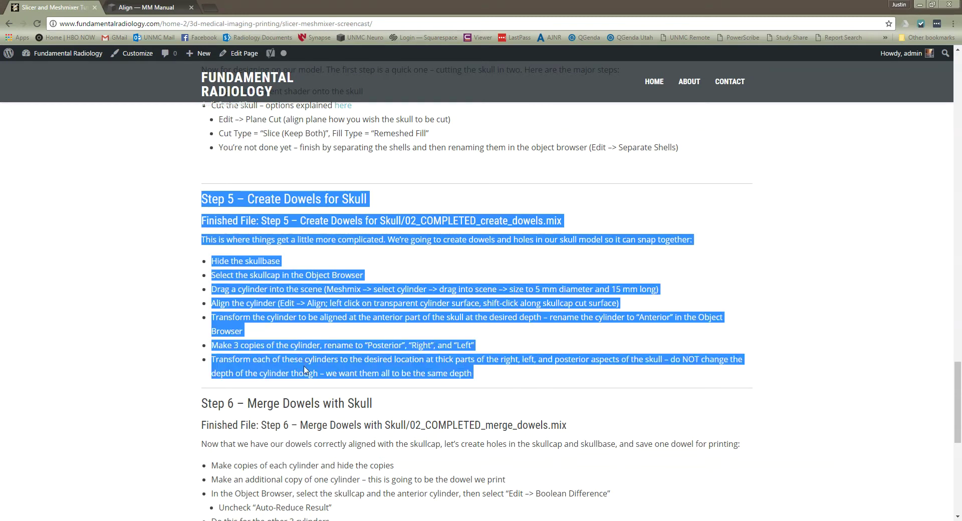
{"action": "left_click", "coordinate": [334, 372]}
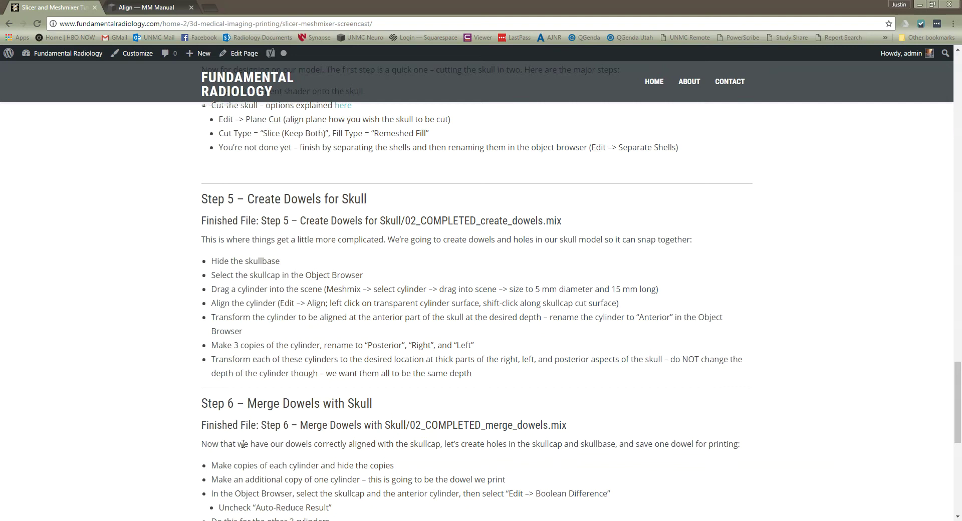
{"action": "left_click", "coordinate": [130, 519]}
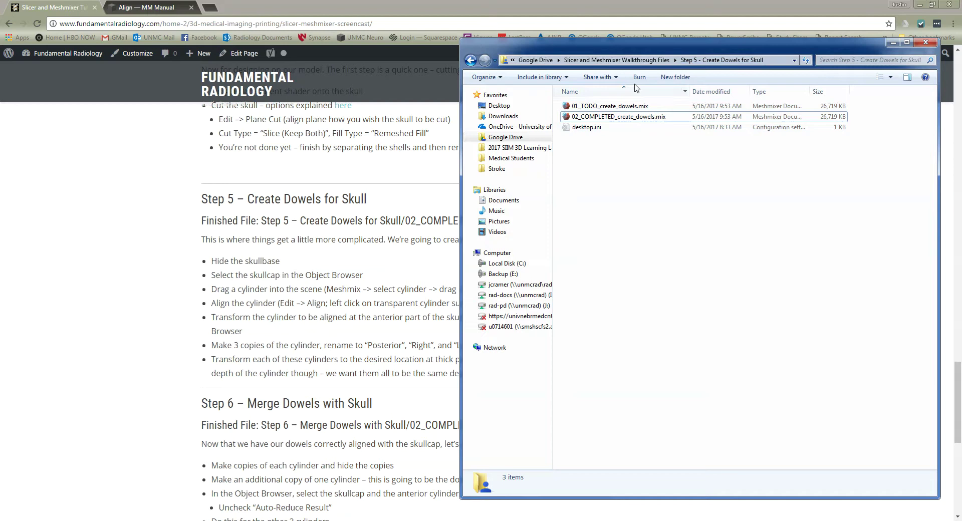
- Launch 02_COMPLETED_create_dowels.mix from the Step 5 folder in Meshmixer
{"action": "left_click", "coordinate": [593, 108]}
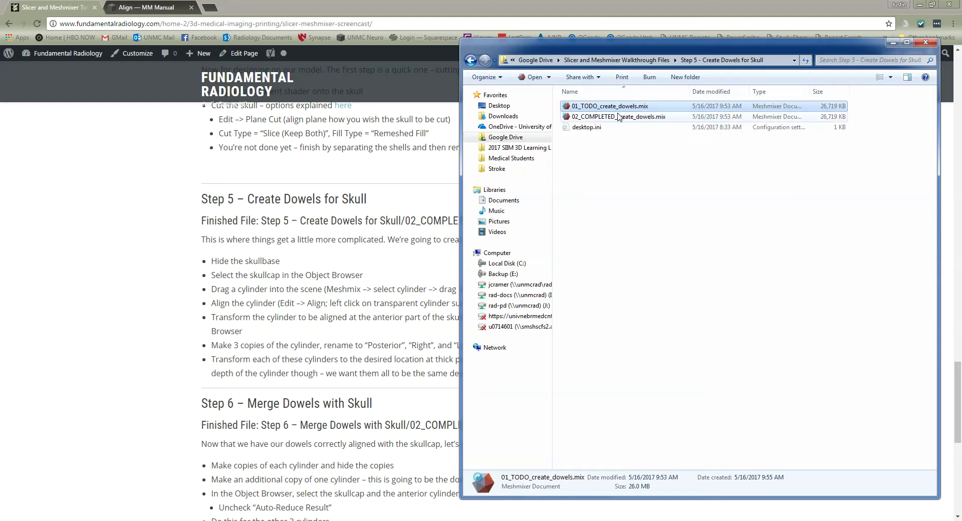
{"action": "left_click", "coordinate": [615, 117]}
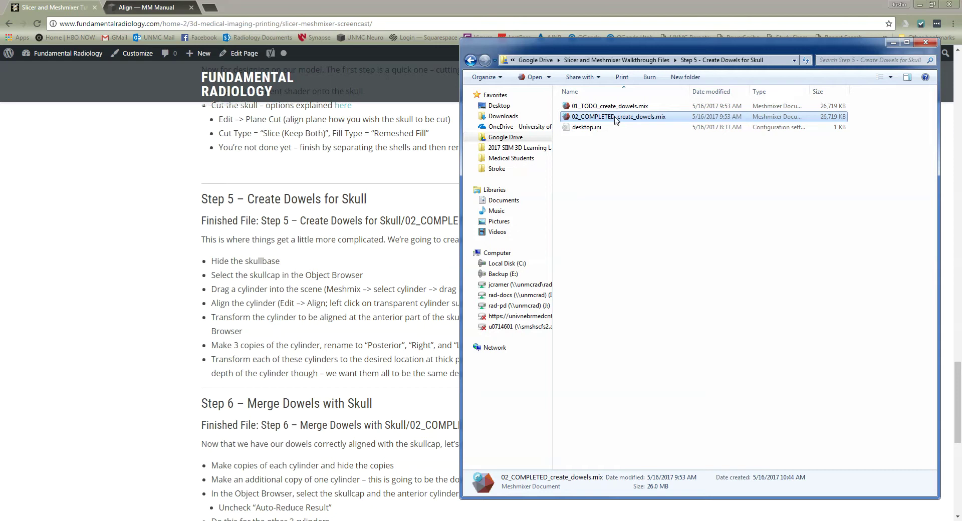
{"action": "double_click", "coordinate": [616, 118]}
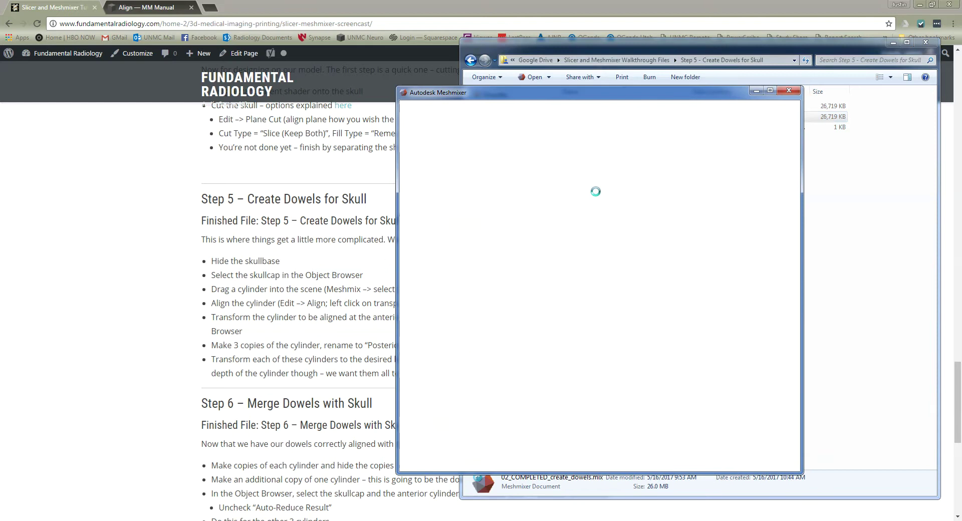
- Maximize Meshmixer, move the Object Browser top-right, hide skullbase, and view the skullcap from above
{"action": "left_click", "coordinate": [770, 91]}
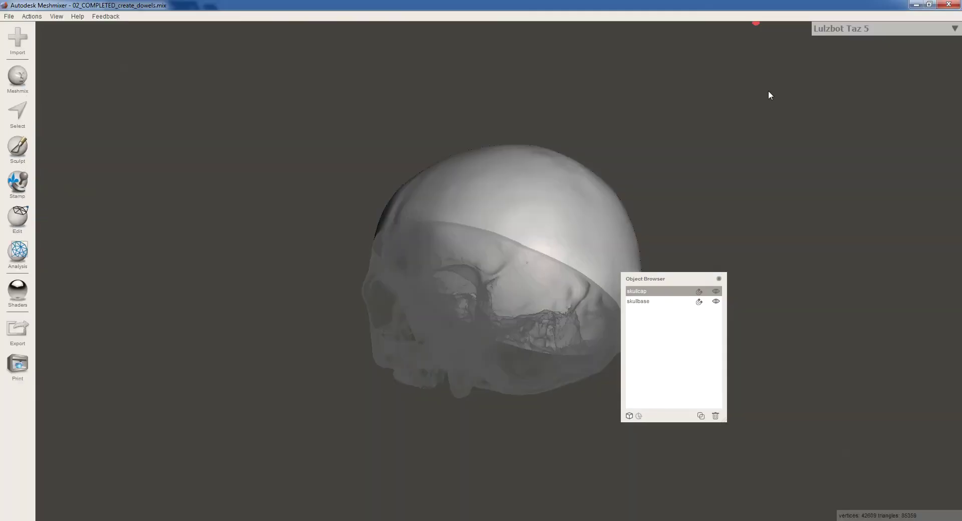
{"action": "mouse_move", "coordinate": [282, 265]}
{"action": "right_mouse_down"}
{"action": "mouse_move", "coordinate": [329, 300]}
{"action": "mouse_move", "coordinate": [386, 300]}
{"action": "mouse_move", "coordinate": [395, 246]}
{"action": "mouse_move", "coordinate": [375, 251]}
{"action": "right_mouse_up"}
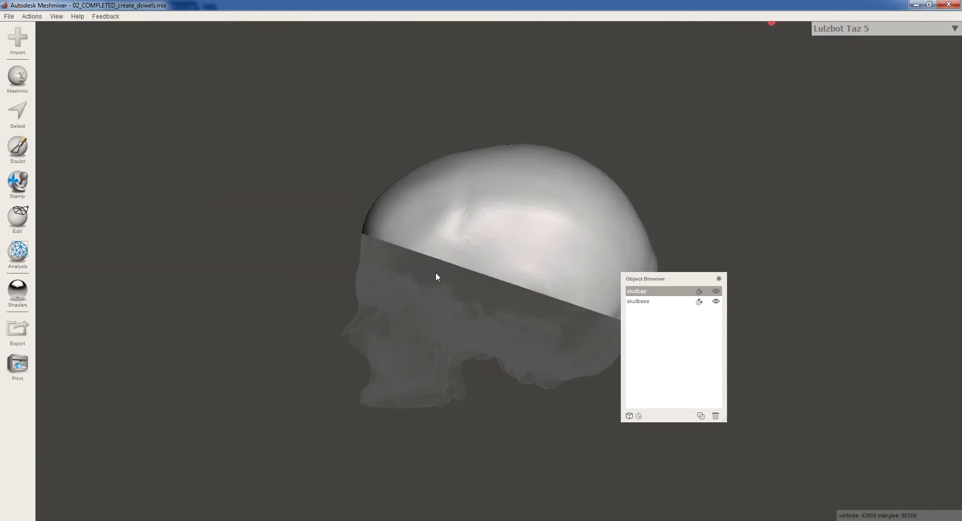
{"action": "left_click_drag", "start_coordinate": [667, 279], "coordinate": [868, 29]}
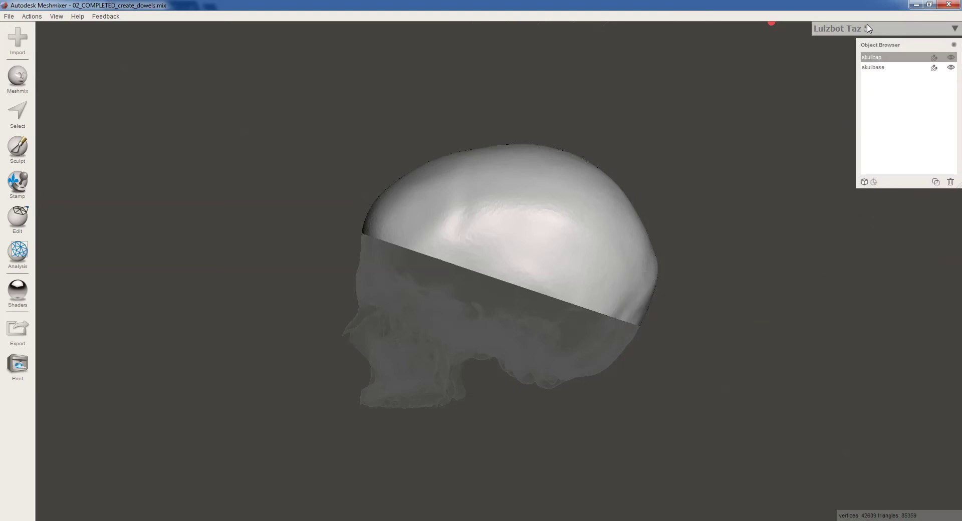
{"action": "left_click", "coordinate": [951, 67]}
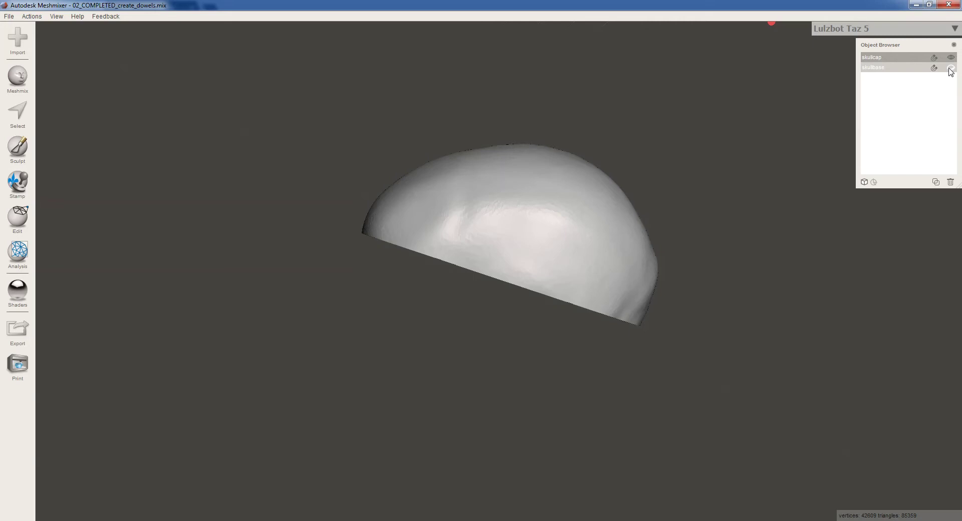
{"action": "left_click", "coordinate": [882, 58]}
{"action": "right_click_drag", "start_coordinate": [429, 299], "coordinate": [565, 194]}
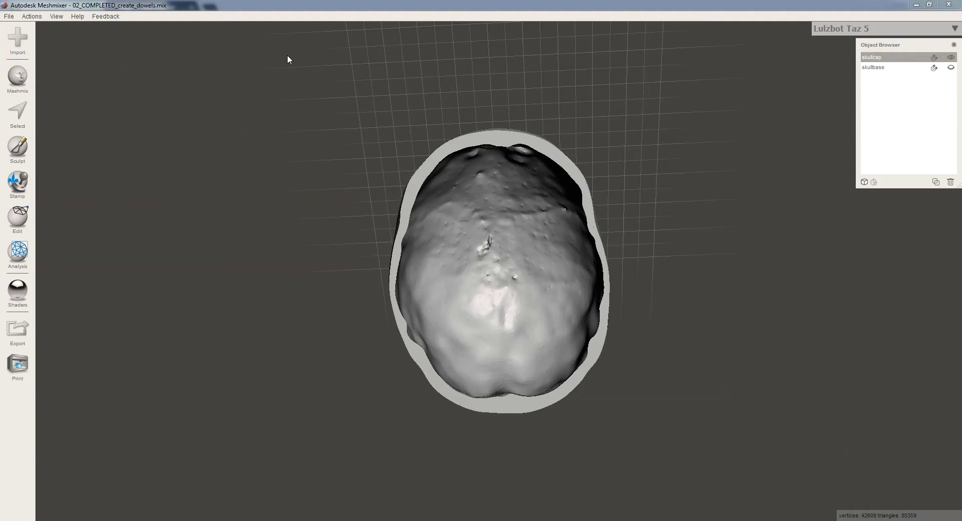
- Drag a cylinder from the Meshmix Primitives into the viewport beside the skullcap
{"action": "left_click", "coordinate": [304, 7]}
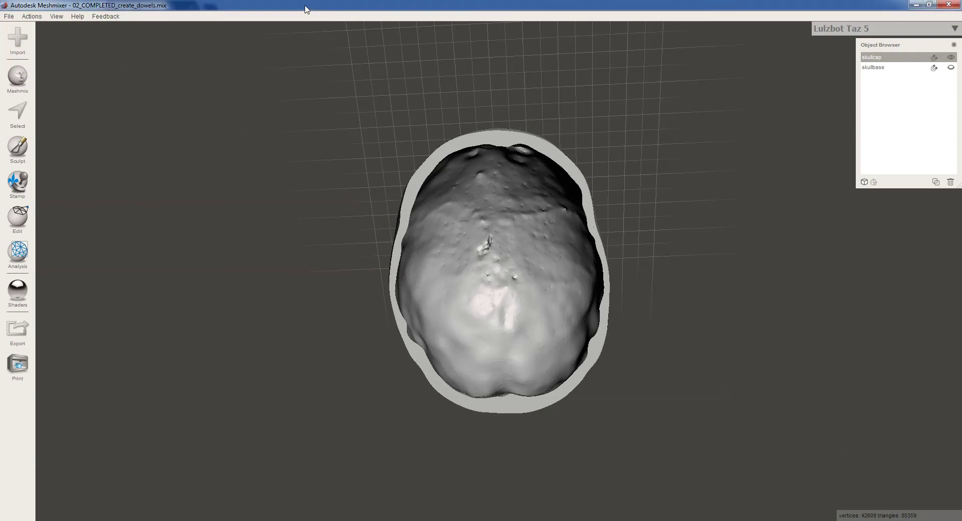
{"action": "left_click", "coordinate": [18, 86]}
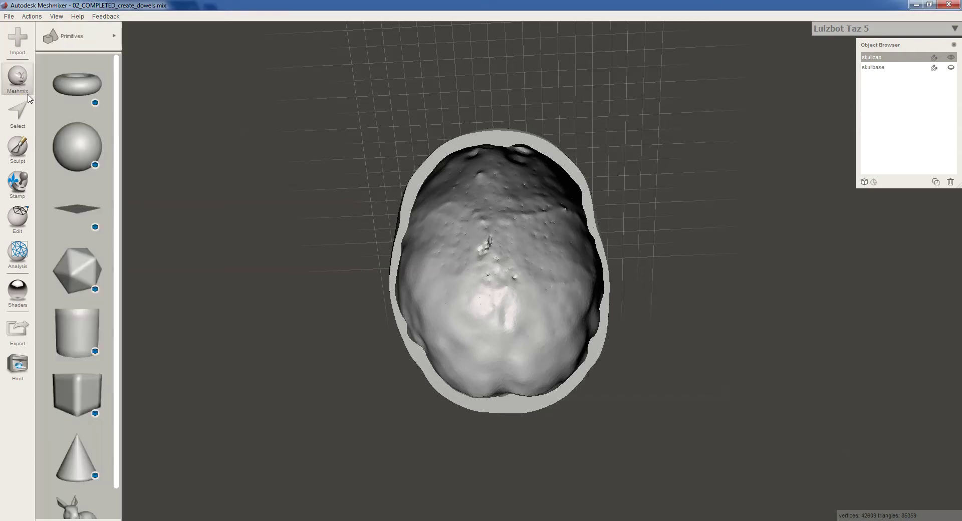
{"action": "scroll", "coordinate": [80, 358], "scroll_direction": "down", "scroll_amount": 1}
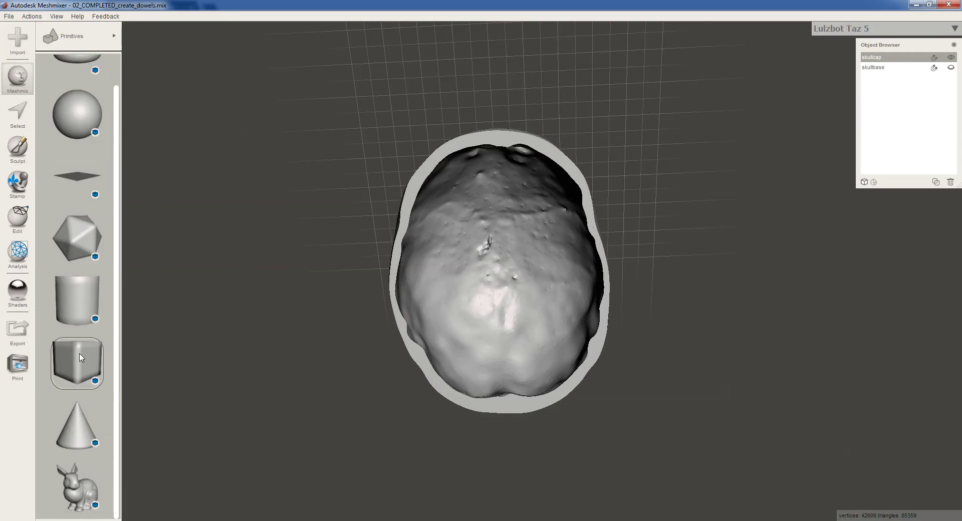
{"action": "scroll", "coordinate": [80, 357], "scroll_direction": "up", "scroll_amount": 1}
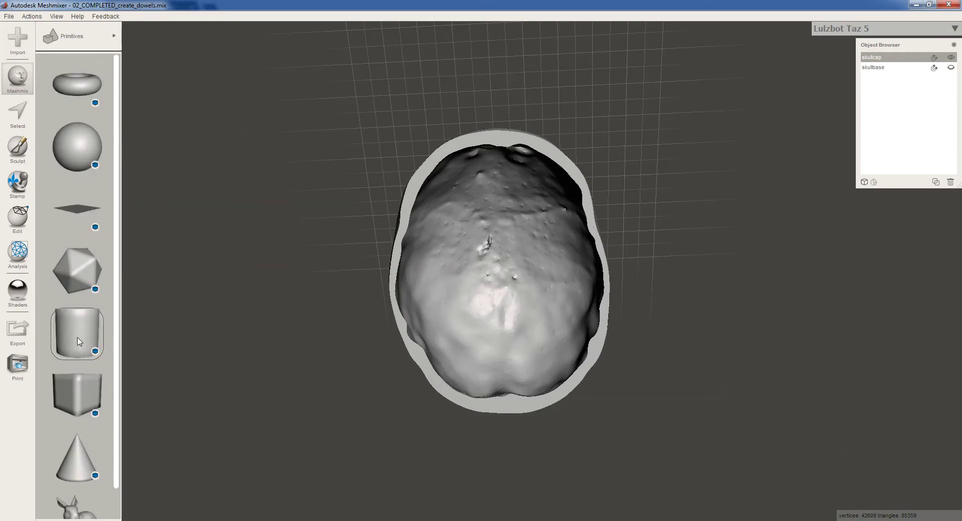
{"action": "left_click_drag", "start_coordinate": [79, 343], "coordinate": [353, 262]}
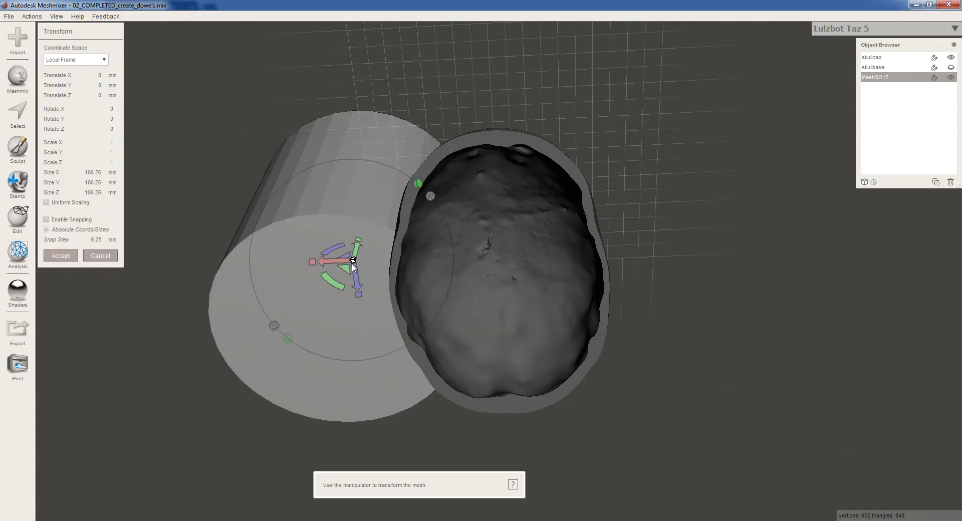
- Set the cylinder's size to 4 mm X, 15 mm Y and 4 mm Z, and accept
{"action": "double_click", "coordinate": [88, 172]}
{"action": "type", "text": "4"}
{"action": "key", "text": "Tab"}
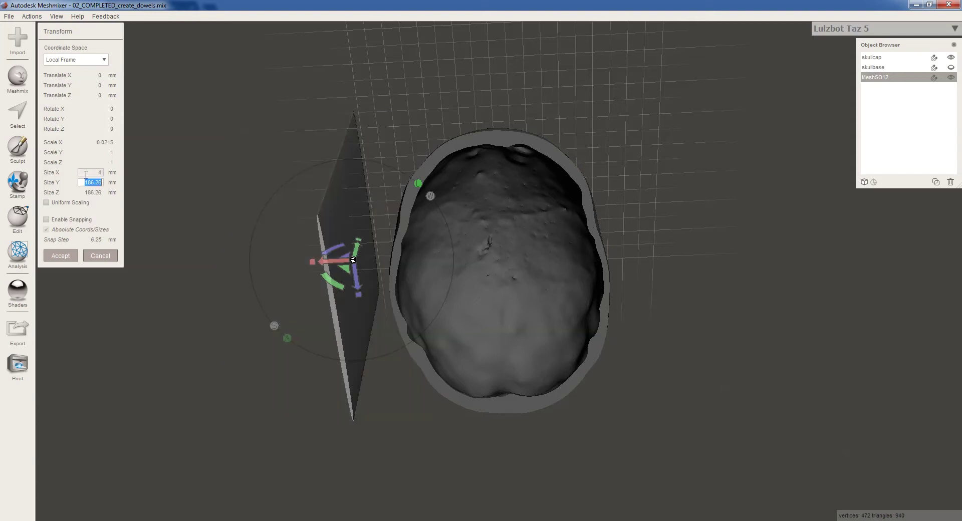
{"action": "key", "text": "Tab"}
{"action": "type", "text": "4"}
{"action": "key", "text": "Return"}
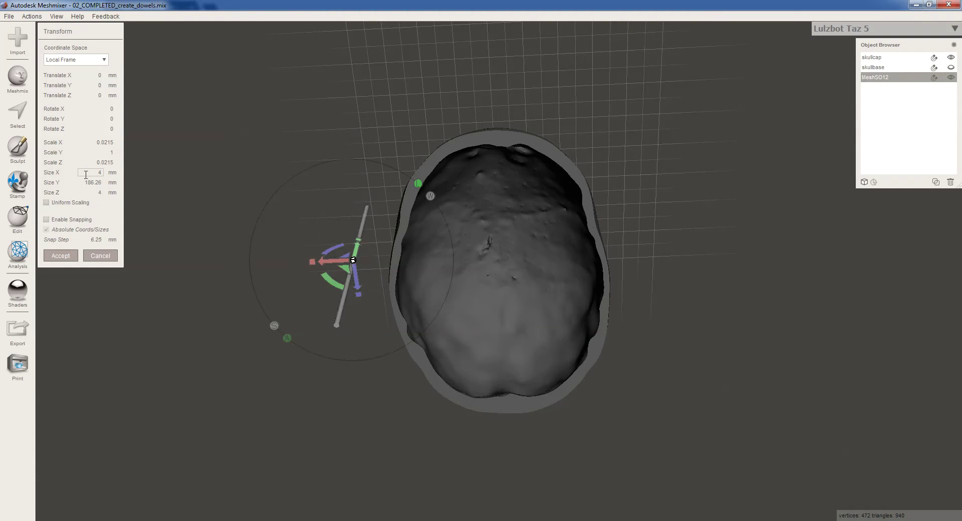
{"action": "left_click", "coordinate": [91, 182]}
{"action": "type", "text": "15"}
{"action": "key", "text": "Tab"}
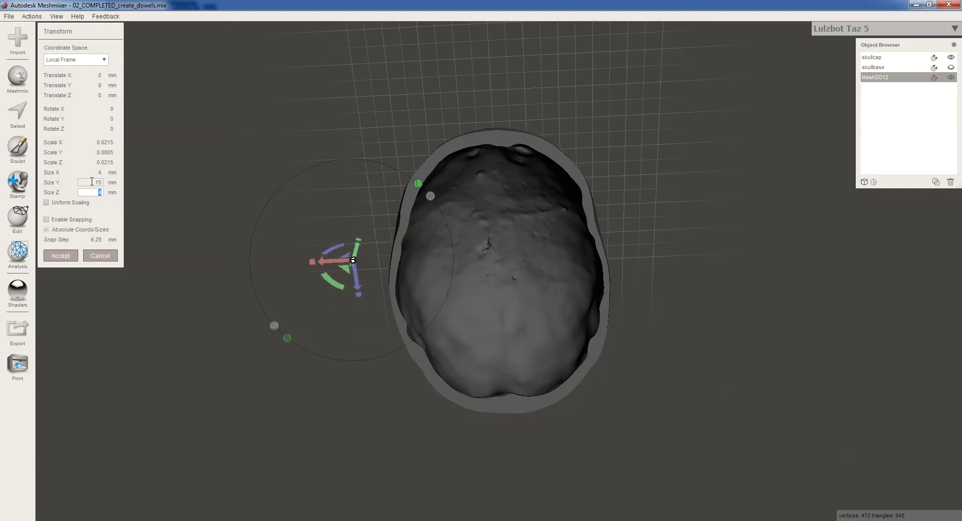
{"action": "left_click", "coordinate": [60, 256]}
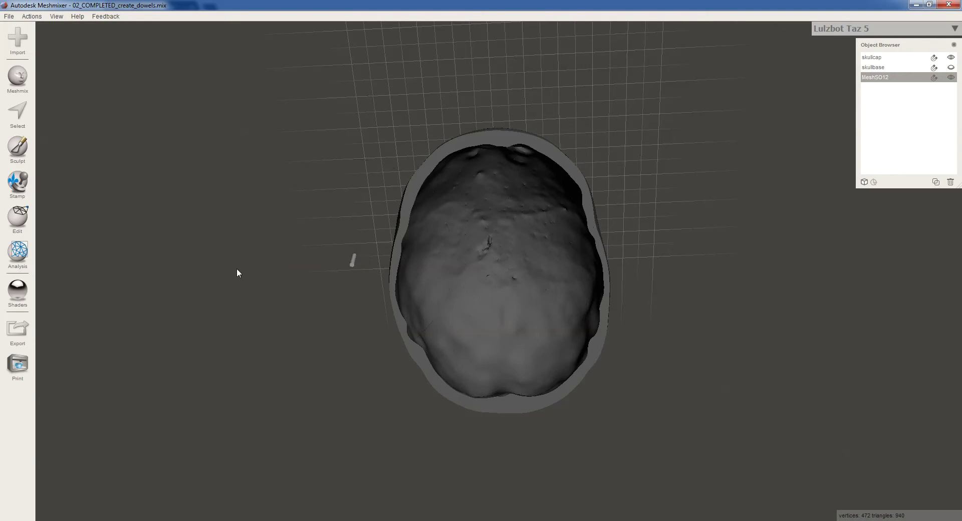
{"action": "scroll", "coordinate": [362, 270], "scroll_direction": "up", "scroll_amount": 5}
{"action": "right_click_drag", "start_coordinate": [195, 267], "coordinate": [216, 271]}
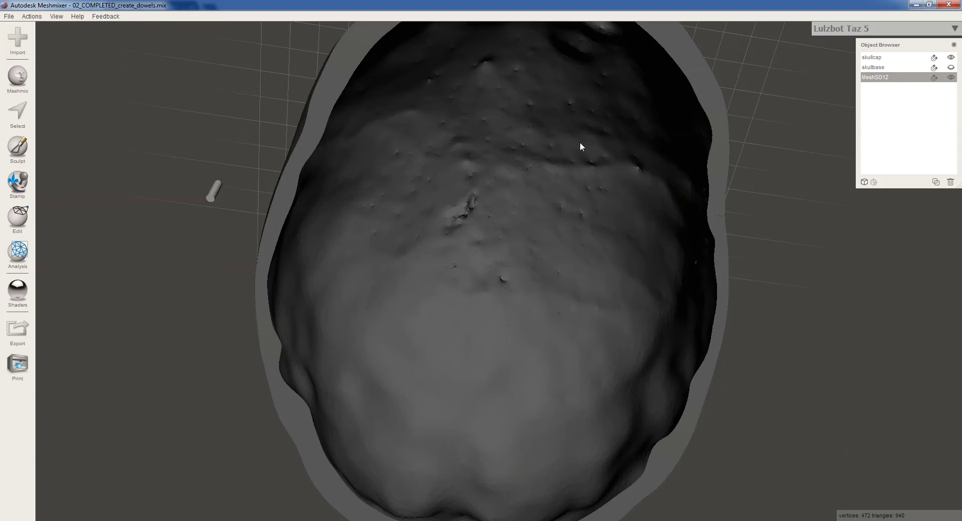
{"action": "scroll", "coordinate": [396, 186], "scroll_direction": "down", "scroll_amount": 3}
{"action": "scroll", "coordinate": [397, 186], "scroll_direction": "down", "scroll_amount": 2}
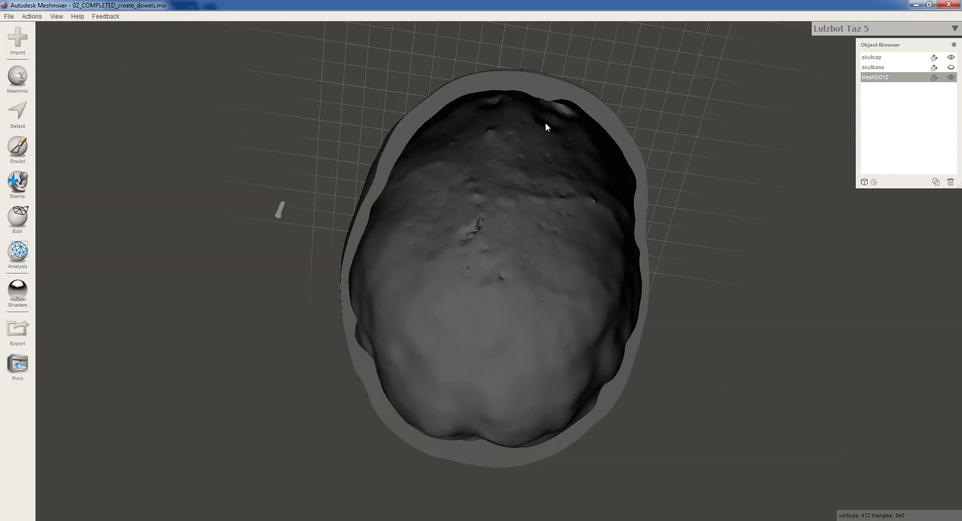
{"action": "right_click_drag", "start_coordinate": [545, 123], "coordinate": [539, 148]}
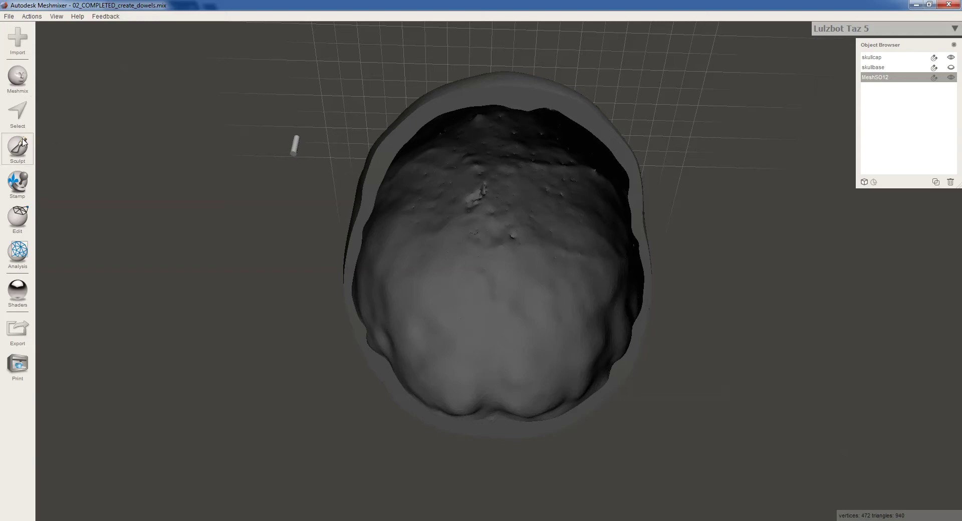
- Start Edit > Align with a Surface Point source and mark the source point on the dowel
{"action": "left_click", "coordinate": [19, 216]}
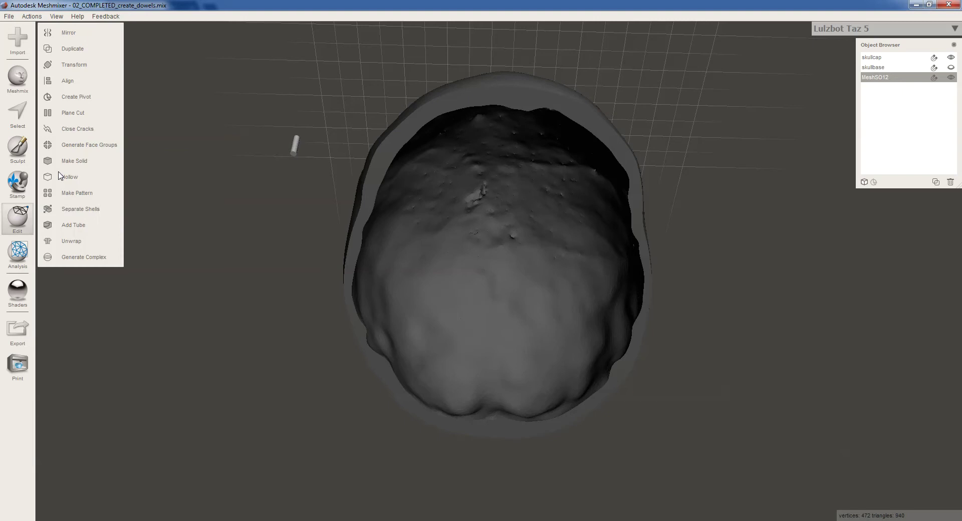
{"action": "left_click", "coordinate": [67, 81]}
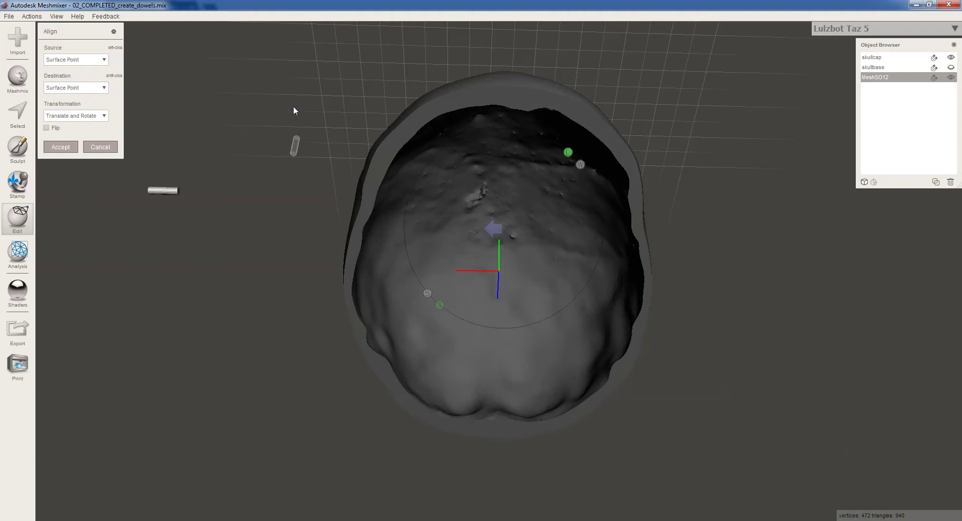
{"action": "left_click", "coordinate": [80, 62]}
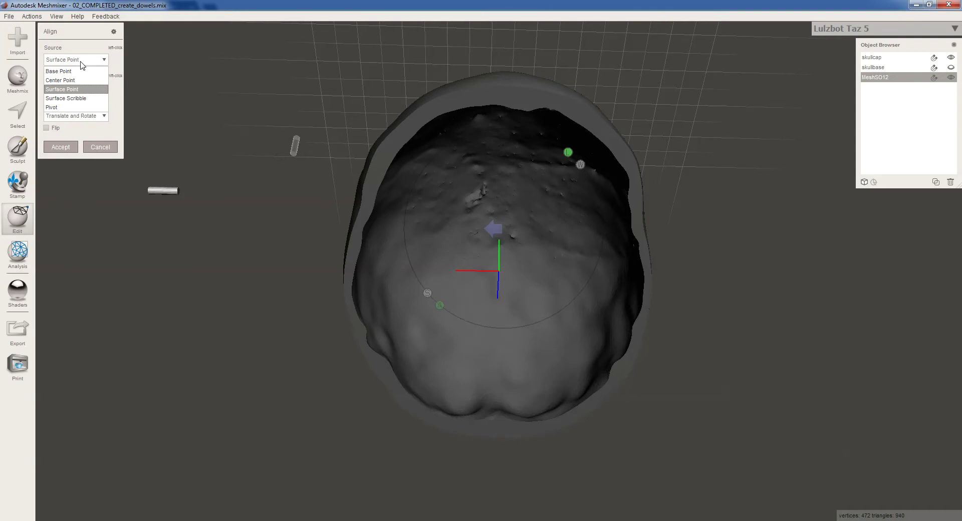
{"action": "left_click", "coordinate": [115, 64]}
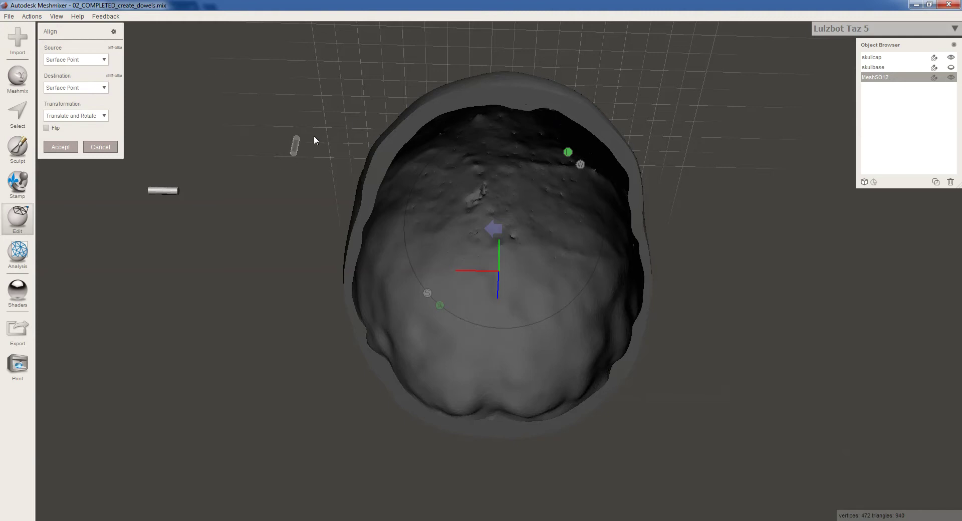
{"action": "scroll", "coordinate": [236, 166], "scroll_direction": "up", "scroll_amount": 3}
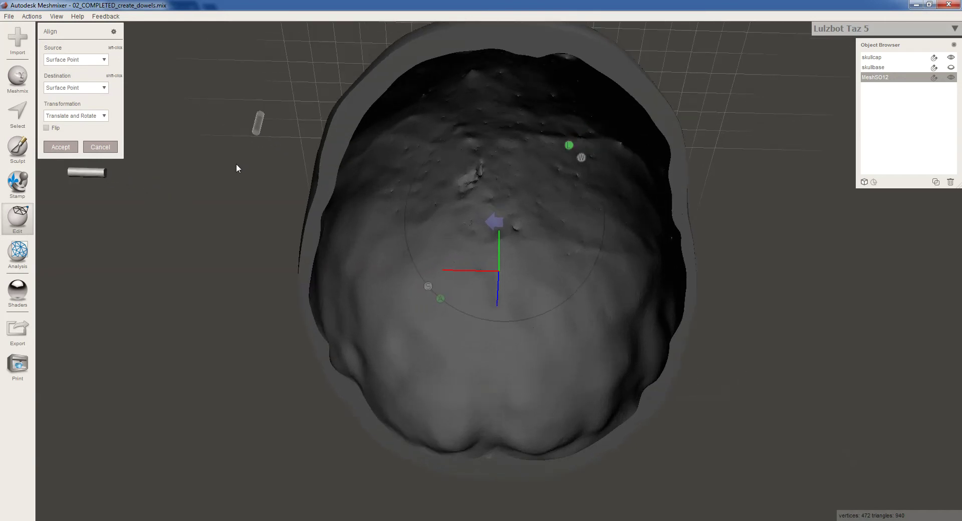
{"action": "mouse_move", "coordinate": [187, 176]}
{"action": "right_mouse_down"}
{"action": "mouse_move", "coordinate": [203, 171]}
{"action": "mouse_move", "coordinate": [203, 134]}
{"action": "mouse_move", "coordinate": [200, 172]}
{"action": "right_mouse_up"}
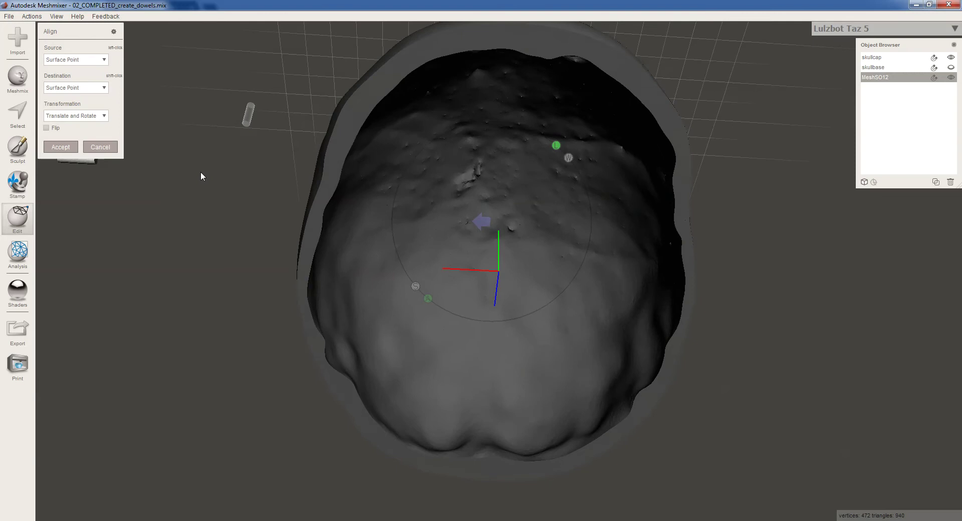
{"action": "right_click_drag", "start_coordinate": [227, 141], "coordinate": [226, 141]}
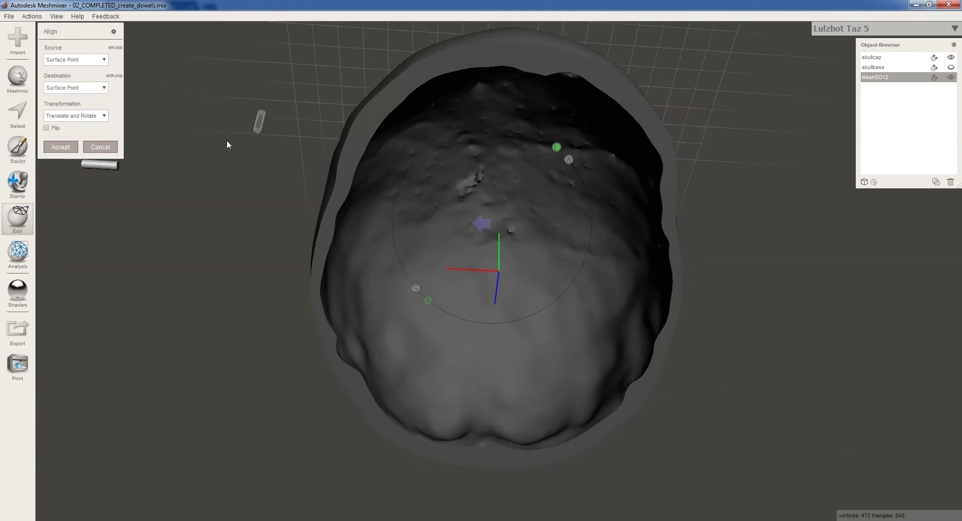
{"action": "scroll", "coordinate": [227, 141], "scroll_direction": "up", "scroll_amount": 2}
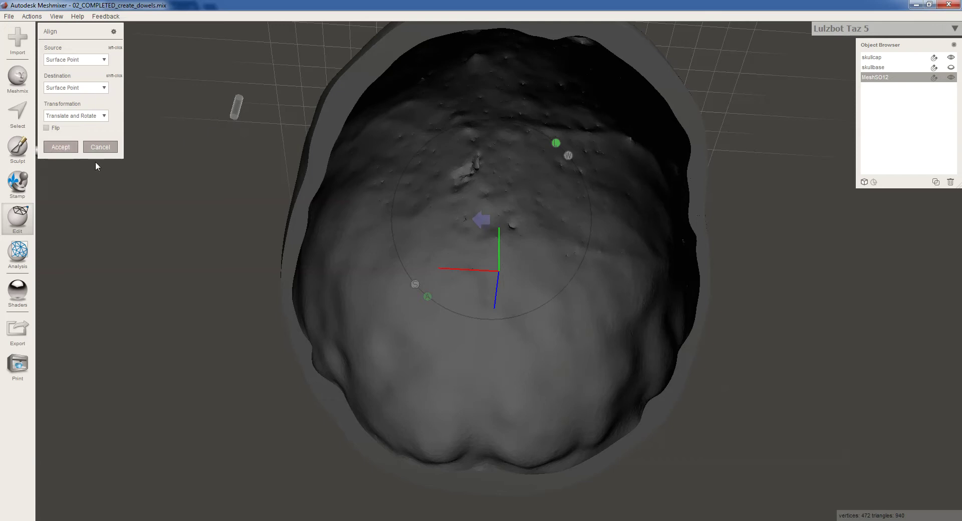
{"action": "left_click", "coordinate": [234, 118]}
- Turn the system volume all the way down
{"action": "left_click", "coordinate": [911, 520]}
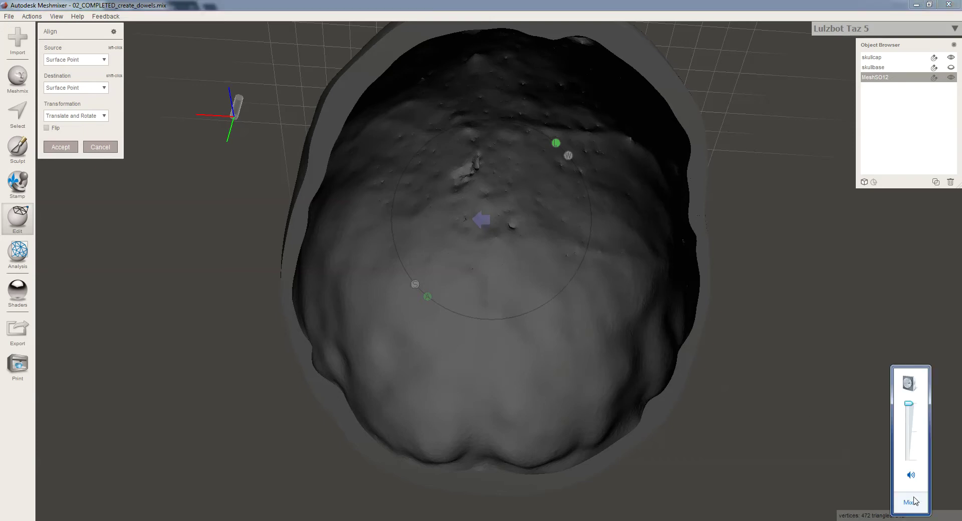
{"action": "left_click_drag", "start_coordinate": [909, 404], "coordinate": [909, 460]}
{"action": "left_click", "coordinate": [695, 506]}
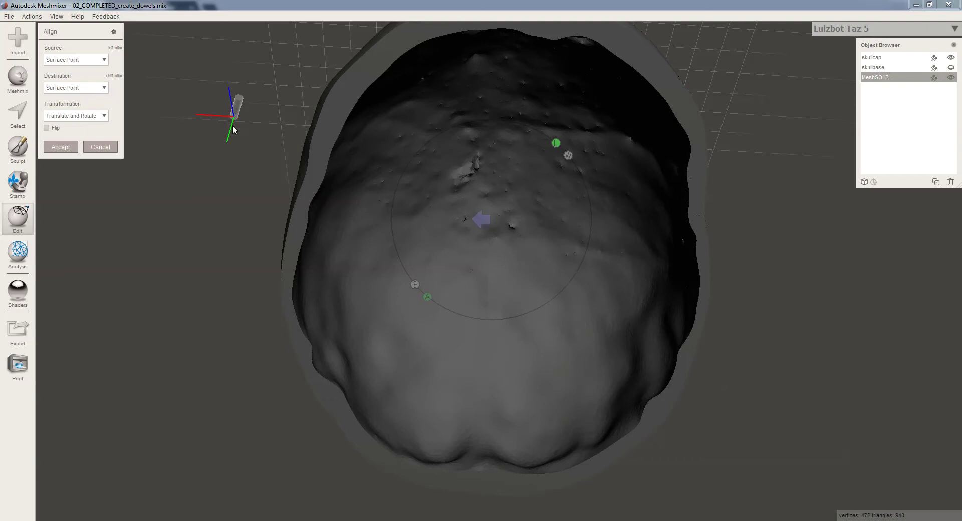
{"action": "right_click_drag", "start_coordinate": [249, 155], "coordinate": [251, 170]}
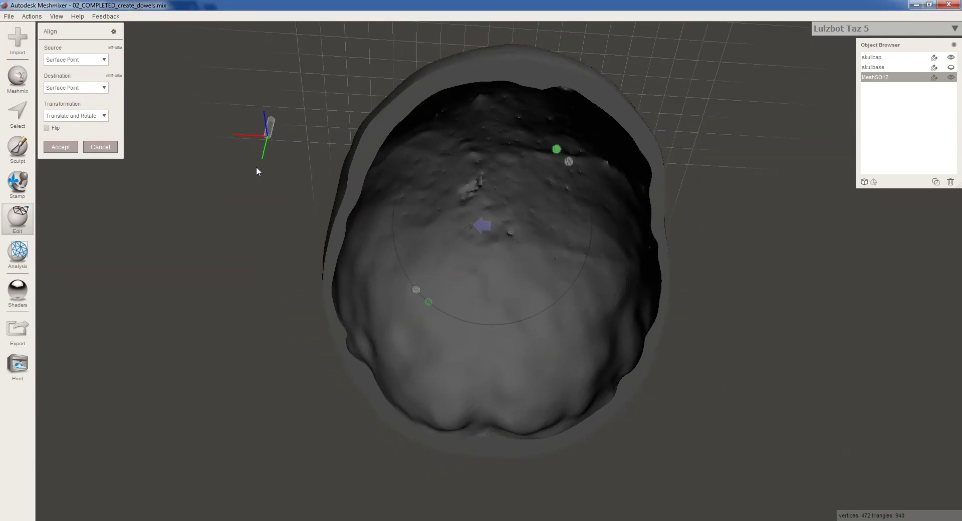
- Mark the skullcap's top rim as the Align destination, keeping Translate and Rotate
{"action": "left_click", "coordinate": [532, 75]}
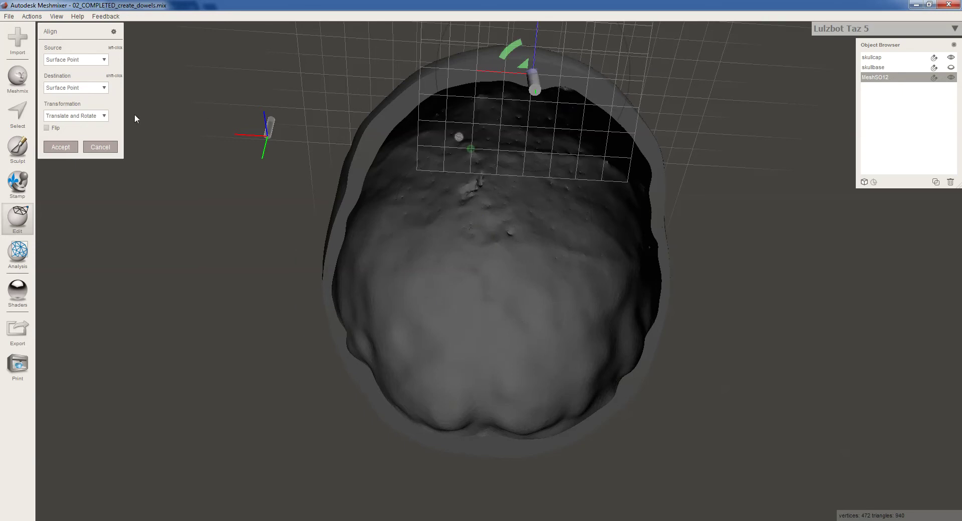
{"action": "left_click", "coordinate": [100, 116]}
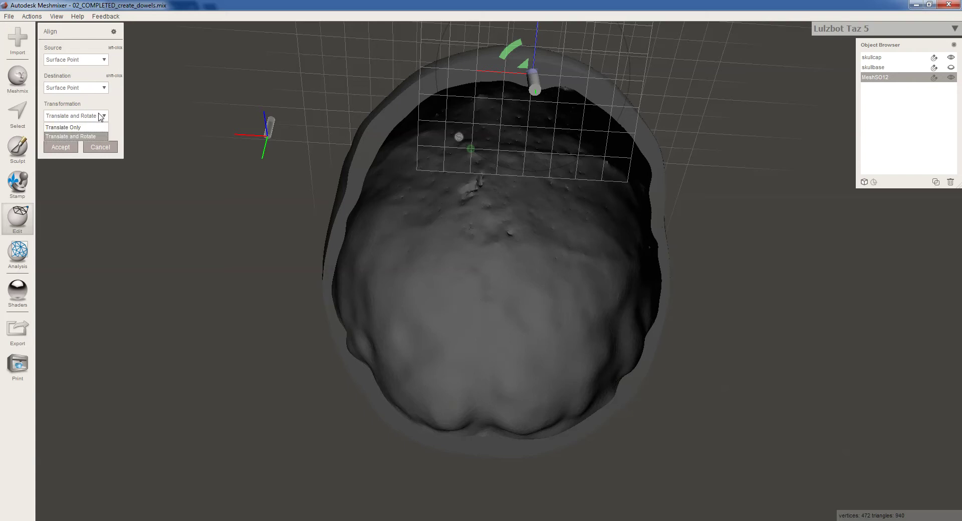
{"action": "left_click", "coordinate": [106, 105]}
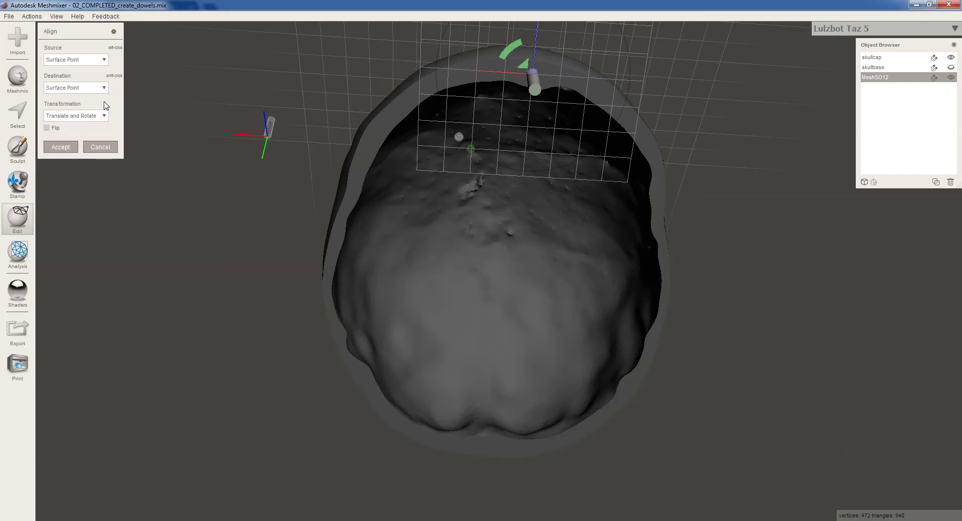
{"action": "right_click_drag", "start_coordinate": [653, 92], "coordinate": [647, 131]}
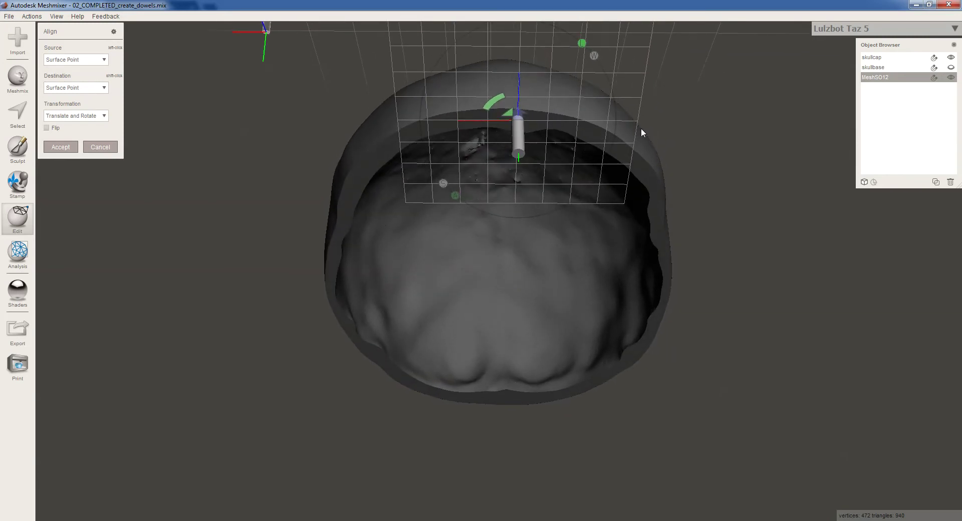
- Accept the alignment and orbit around to check the dowel standing on the rim
{"action": "left_click", "coordinate": [65, 146]}
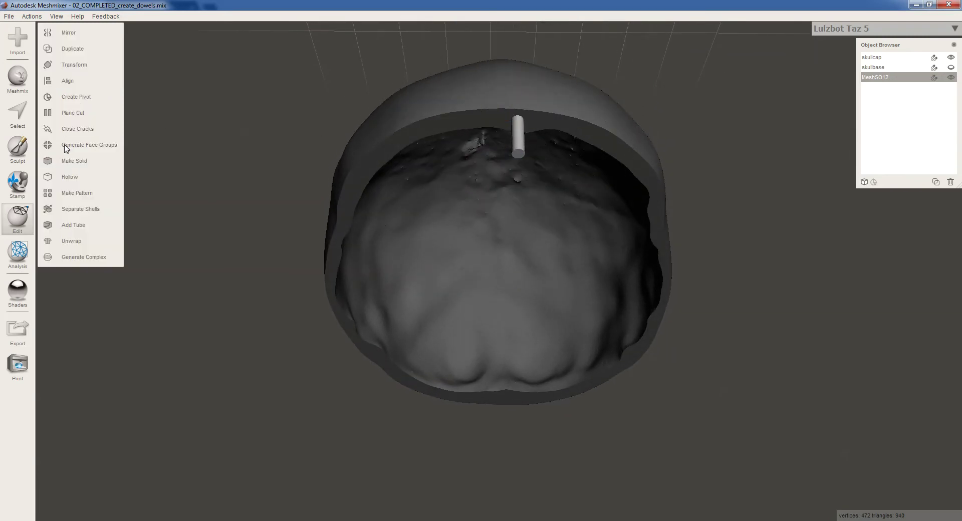
{"action": "right_click_drag", "start_coordinate": [575, 149], "coordinate": [591, 109]}
{"action": "scroll", "coordinate": [576, 109], "scroll_direction": "up", "scroll_amount": 4}
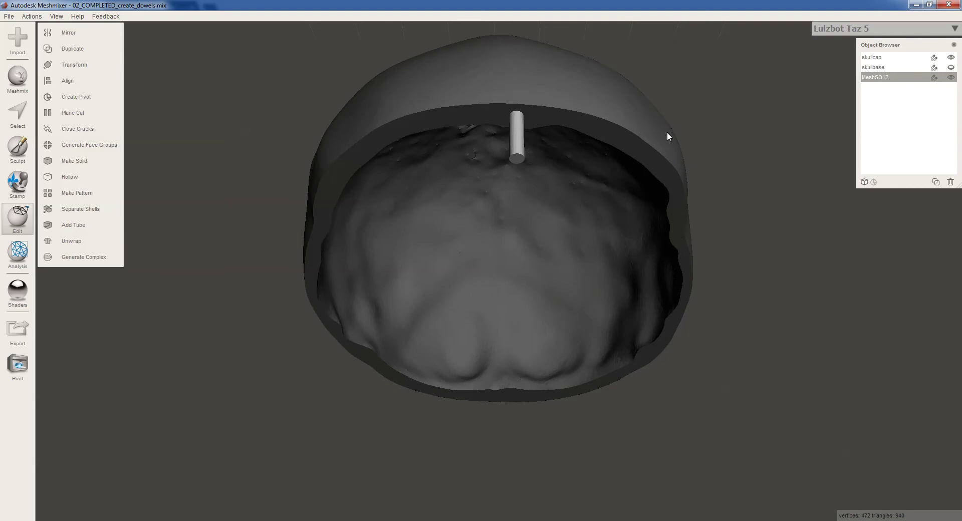
{"action": "right_click_drag", "start_coordinate": [576, 134], "coordinate": [561, 150]}
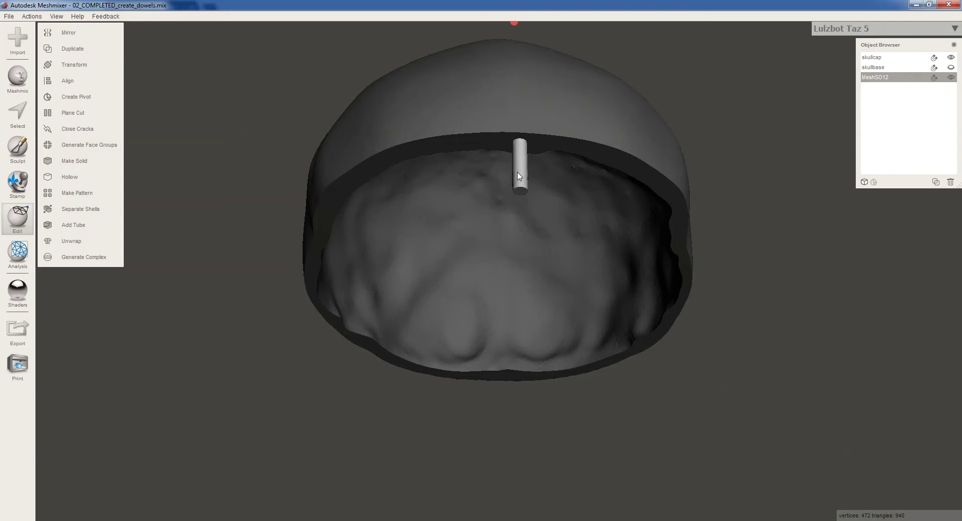
{"action": "right_click_drag", "start_coordinate": [521, 178], "coordinate": [517, 203]}
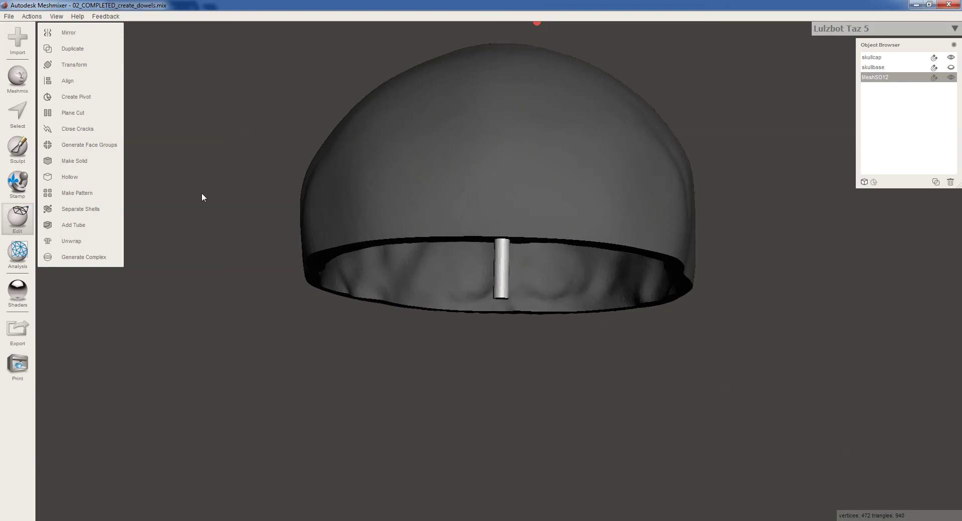
- Change the dowel's Size Y to 10 mm in Transform and accept
{"action": "left_click", "coordinate": [72, 65]}
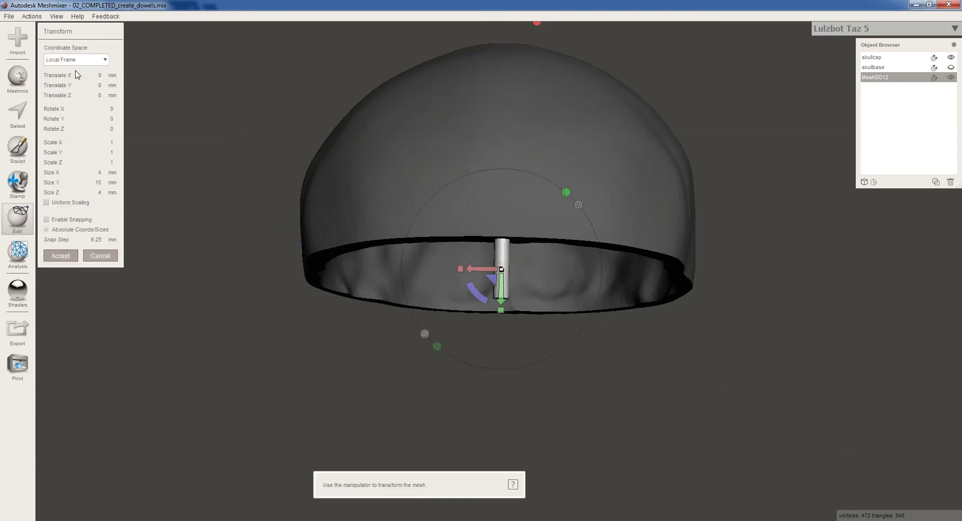
{"action": "double_click", "coordinate": [100, 183]}
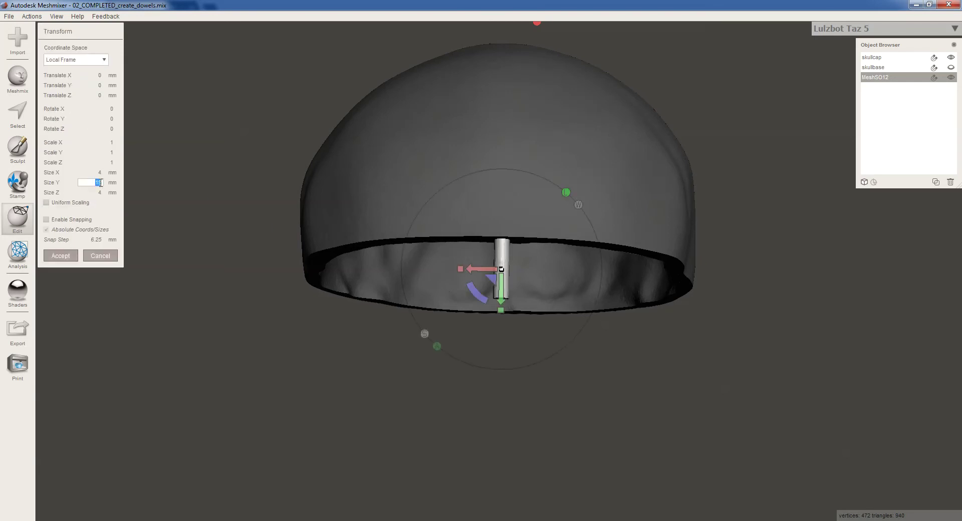
{"action": "type", "text": "10"}
{"action": "key", "text": "Tab"}
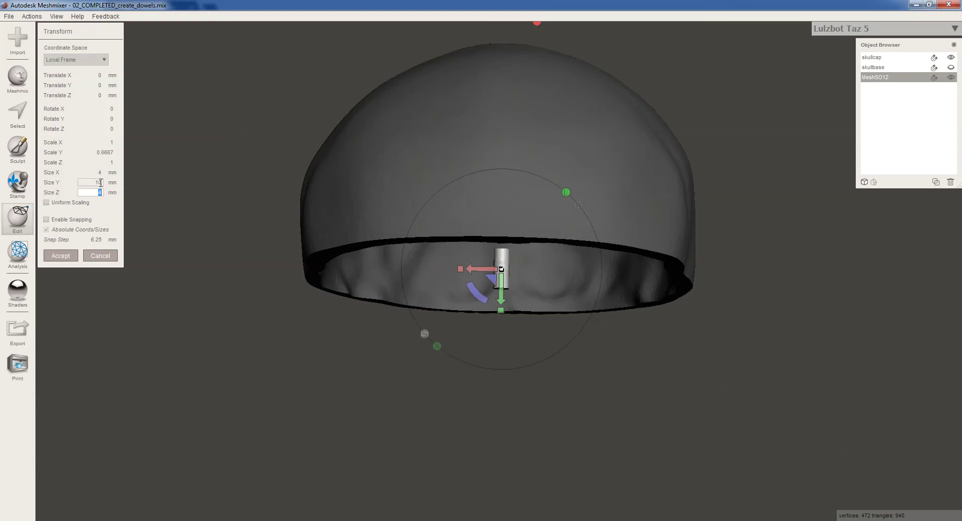
{"action": "left_click", "coordinate": [61, 256]}
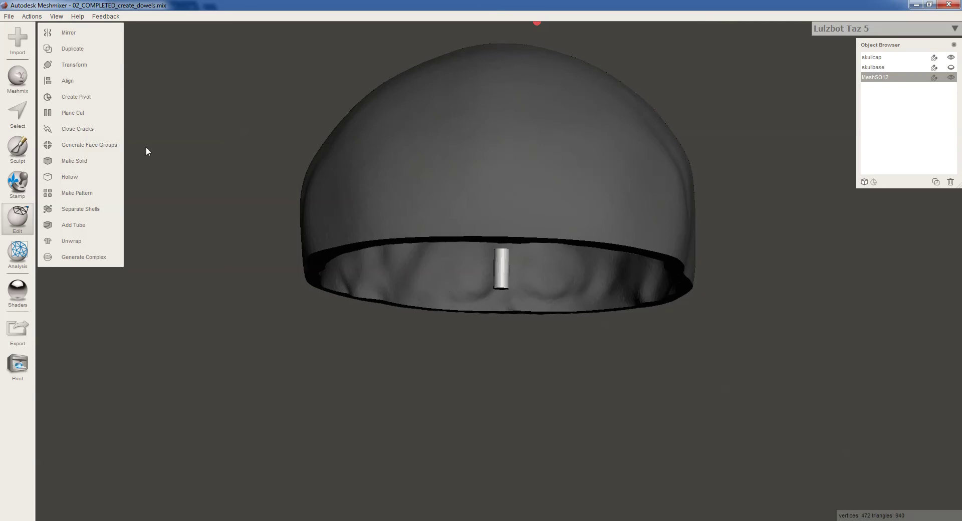
- In Local Frame, drag the dowel about 6.5 mm up its Y axis into the rim and accept
{"action": "left_click", "coordinate": [75, 65]}
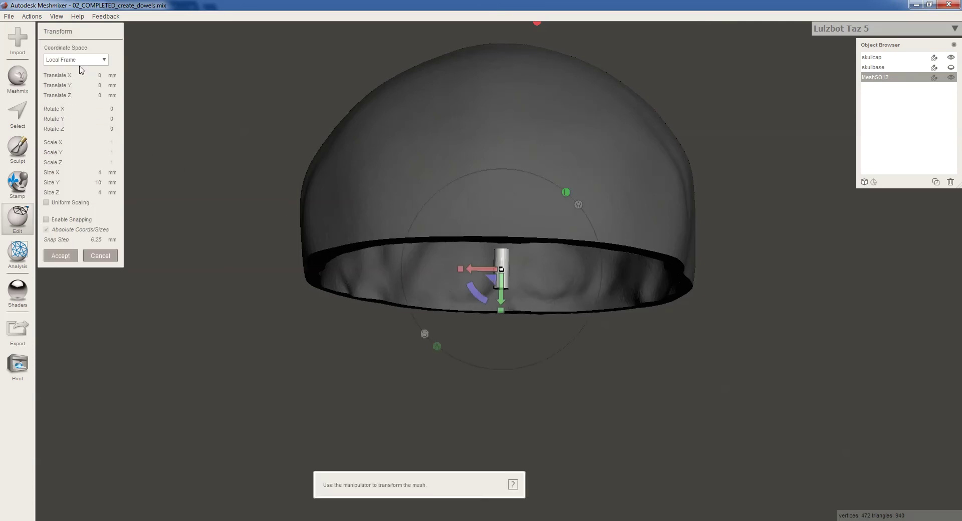
{"action": "mouse_move", "coordinate": [553, 273]}
{"action": "right_mouse_down"}
{"action": "mouse_move", "coordinate": [554, 244]}
{"action": "mouse_move", "coordinate": [553, 274]}
{"action": "right_mouse_up"}
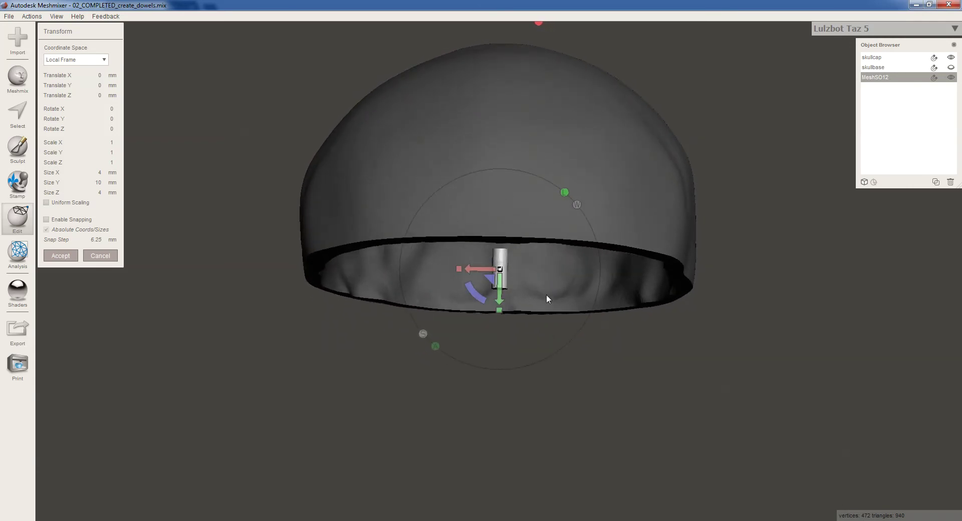
{"action": "right_click_drag", "start_coordinate": [546, 294], "coordinate": [420, 283]}
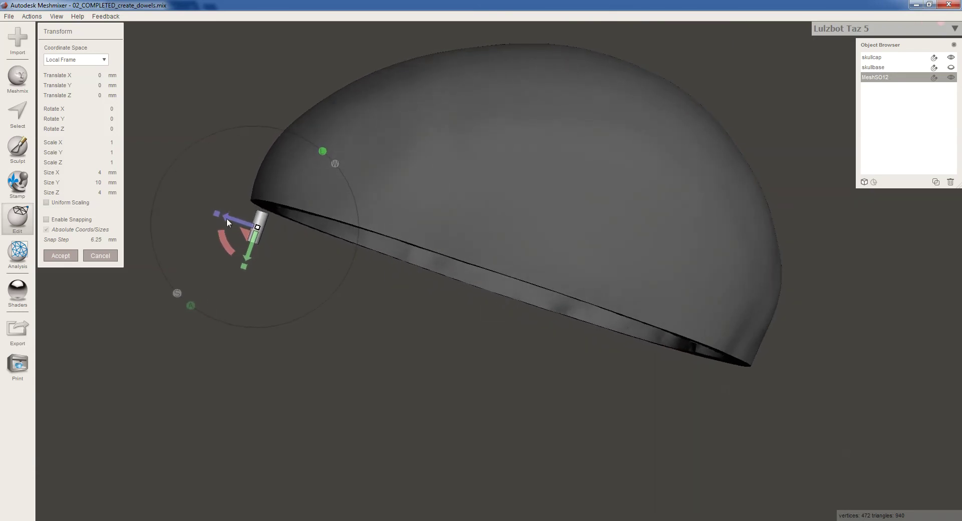
{"action": "left_click", "coordinate": [106, 60]}
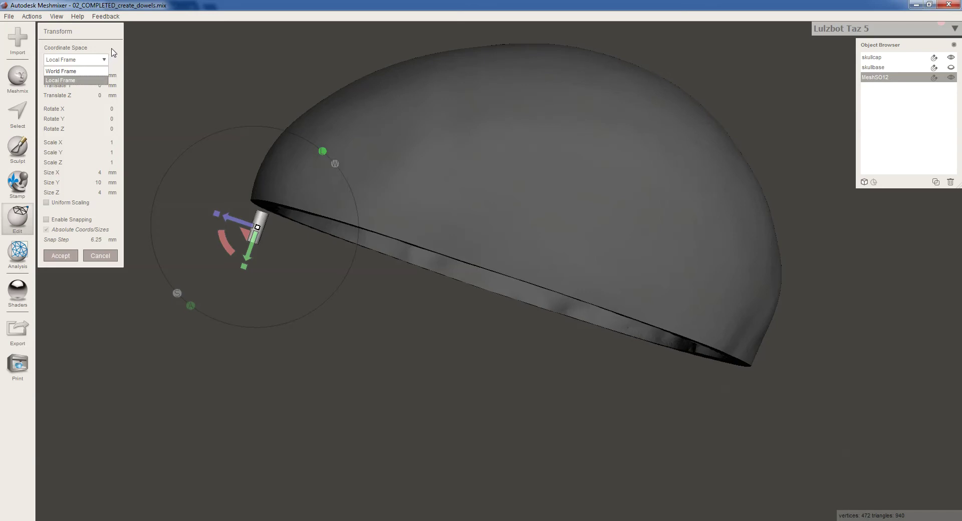
{"action": "left_click", "coordinate": [113, 52]}
{"action": "scroll", "coordinate": [460, 207], "scroll_direction": "down", "scroll_amount": 5}
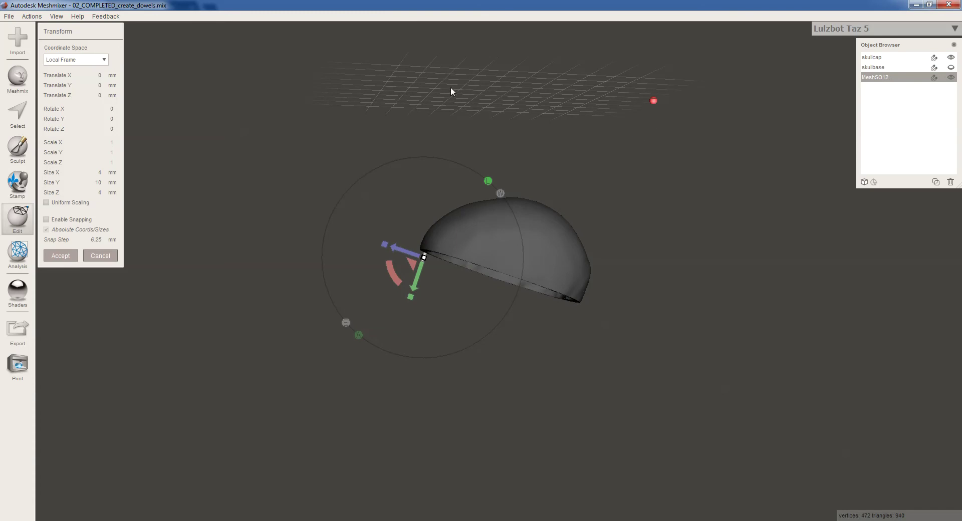
{"action": "scroll", "coordinate": [488, 291], "scroll_direction": "up", "scroll_amount": 2}
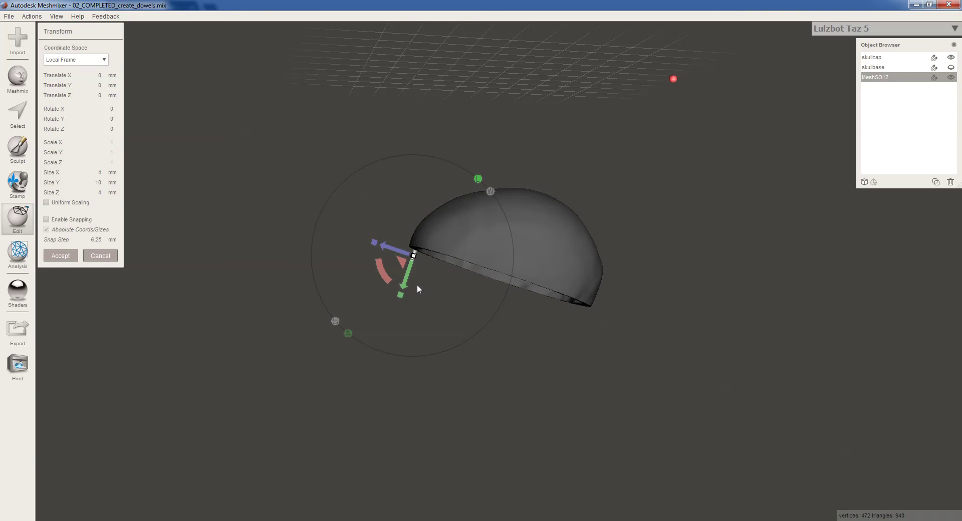
{"action": "scroll", "coordinate": [416, 283], "scroll_direction": "up", "scroll_amount": 6}
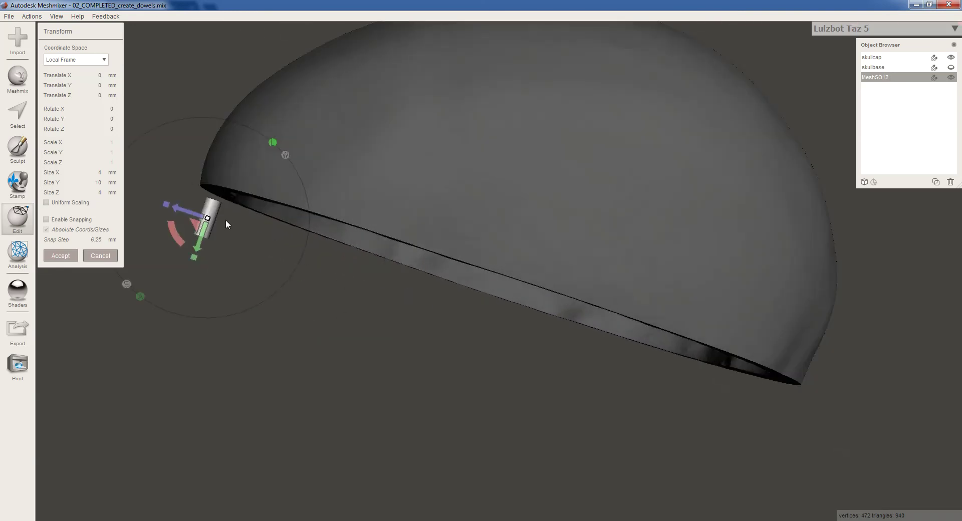
{"action": "right_click_drag", "start_coordinate": [265, 255], "coordinate": [388, 263]}
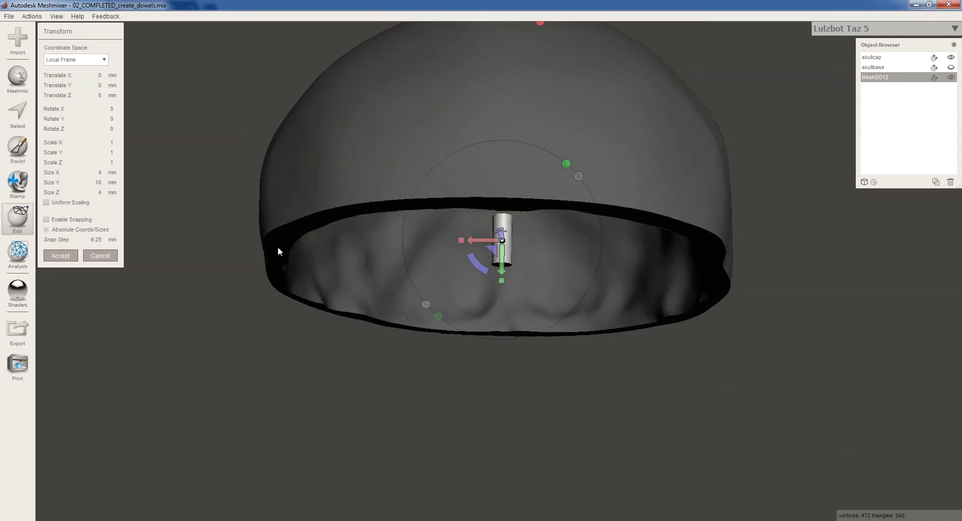
{"action": "left_click_drag", "start_coordinate": [503, 273], "coordinate": [509, 242]}
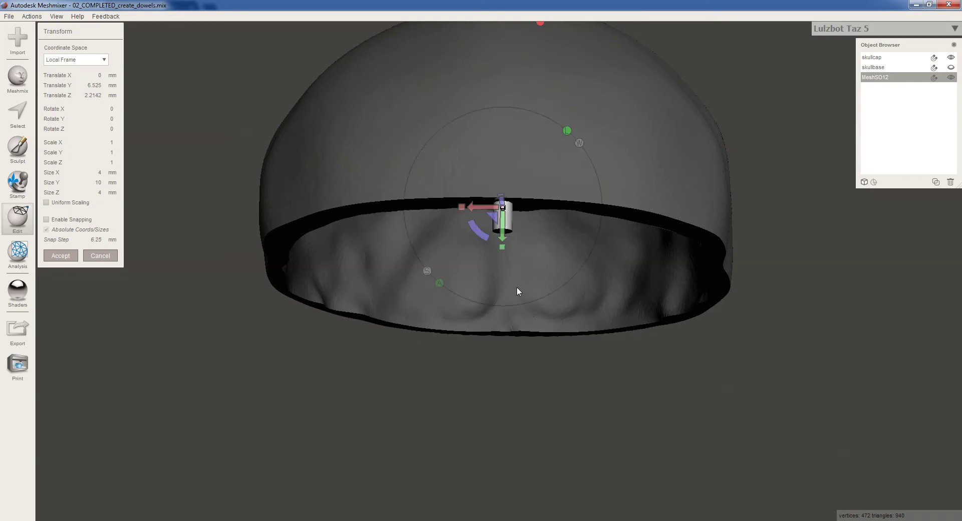
{"action": "right_click_drag", "start_coordinate": [526, 286], "coordinate": [537, 247]}
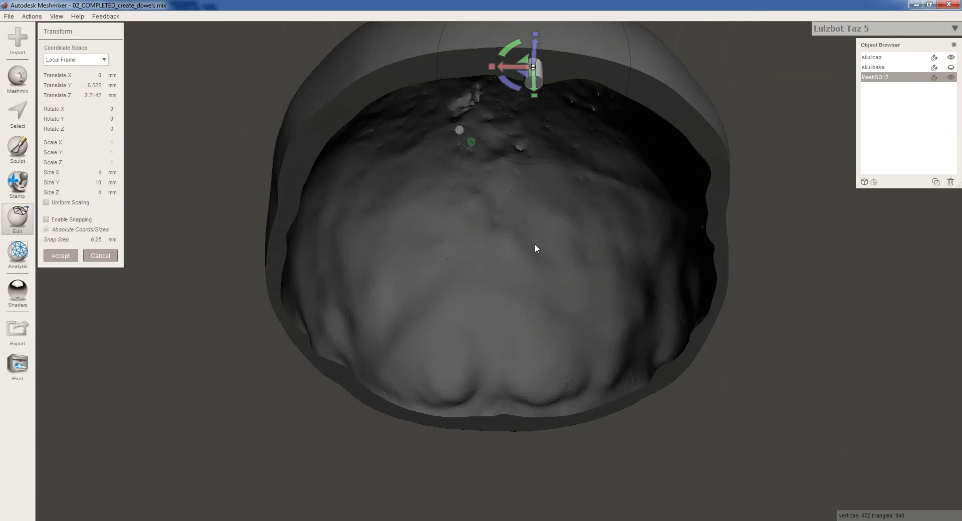
{"action": "left_click", "coordinate": [60, 256]}
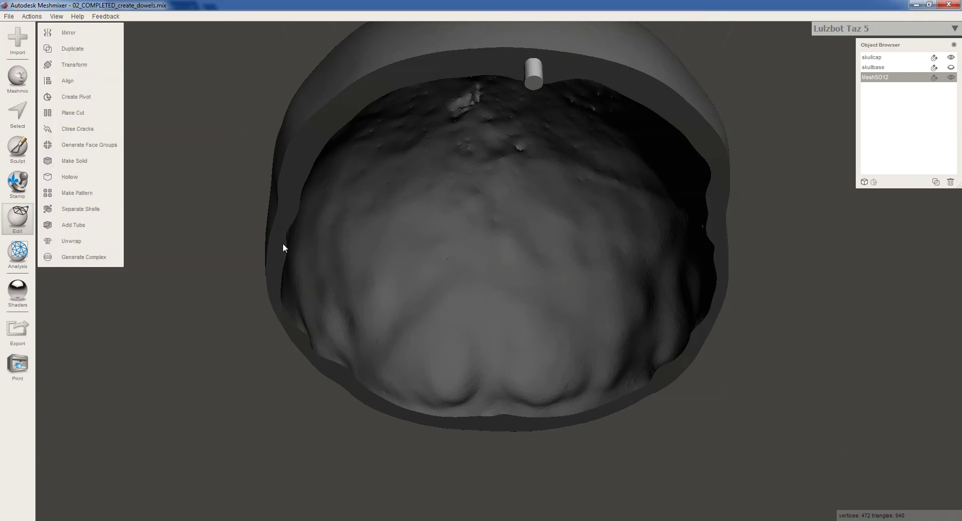
- Rename the dowel object MeshSO12 to 'Anterior' in the object list
{"action": "mouse_move", "coordinate": [611, 144]}
{"action": "right_mouse_down"}
{"action": "mouse_move", "coordinate": [593, 182]}
{"action": "mouse_move", "coordinate": [612, 157]}
{"action": "right_mouse_up"}
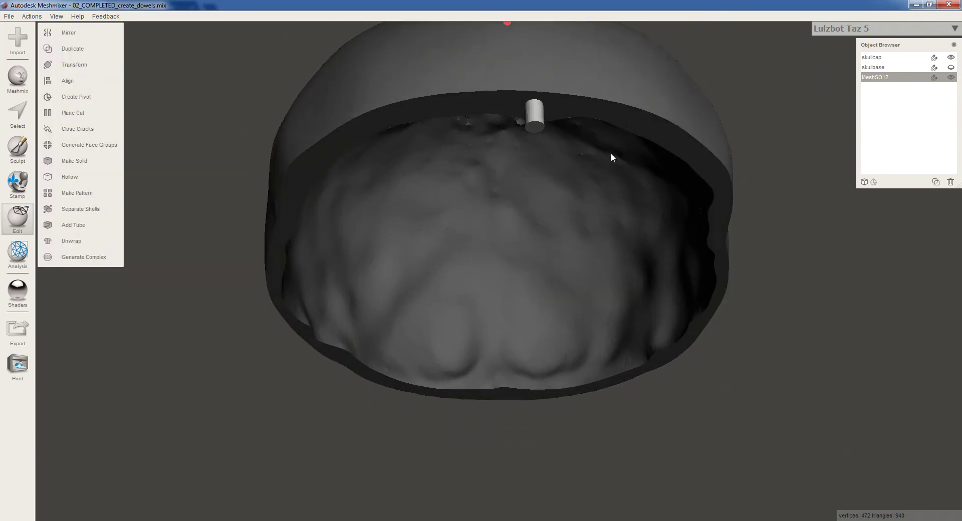
{"action": "double_click", "coordinate": [883, 78]}
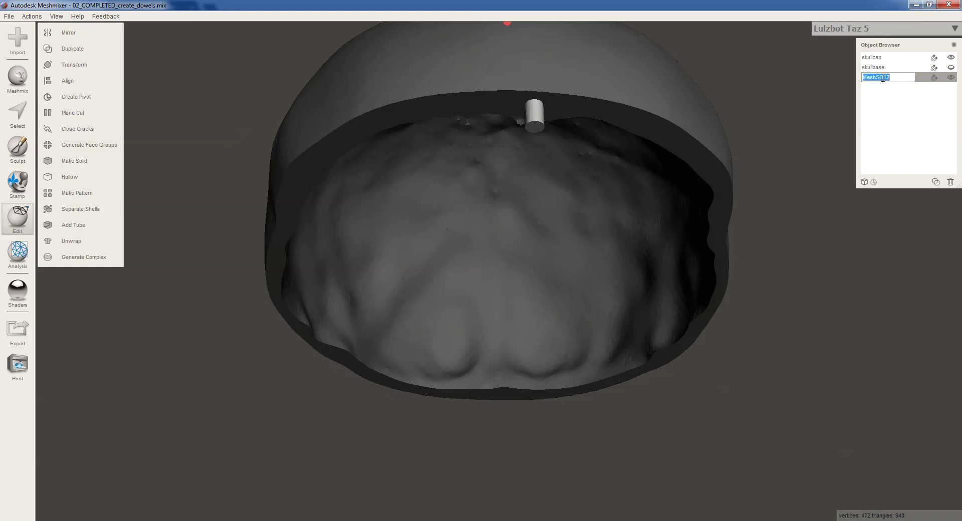
{"action": "type", "text": "Anterior"}
{"action": "key", "text": "Return"}
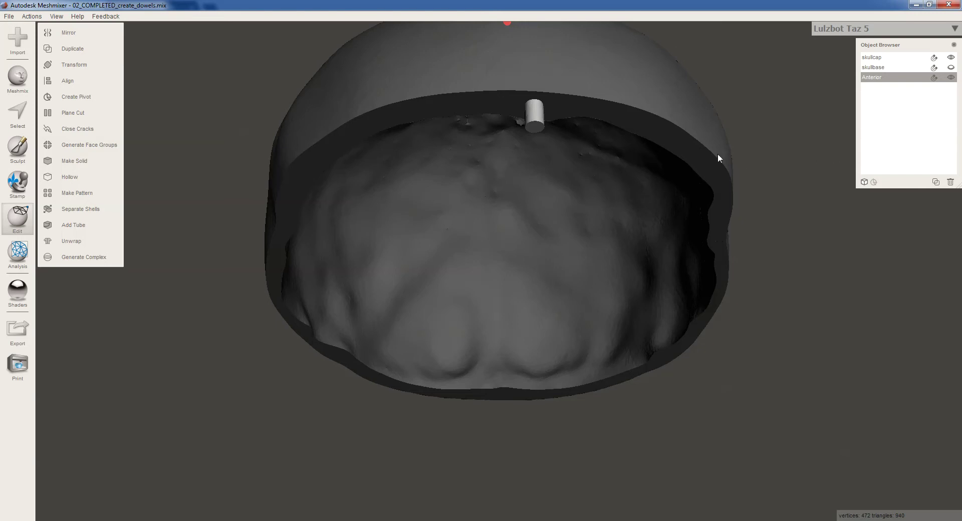
{"action": "scroll", "coordinate": [718, 158], "scroll_direction": "down", "scroll_amount": 3}
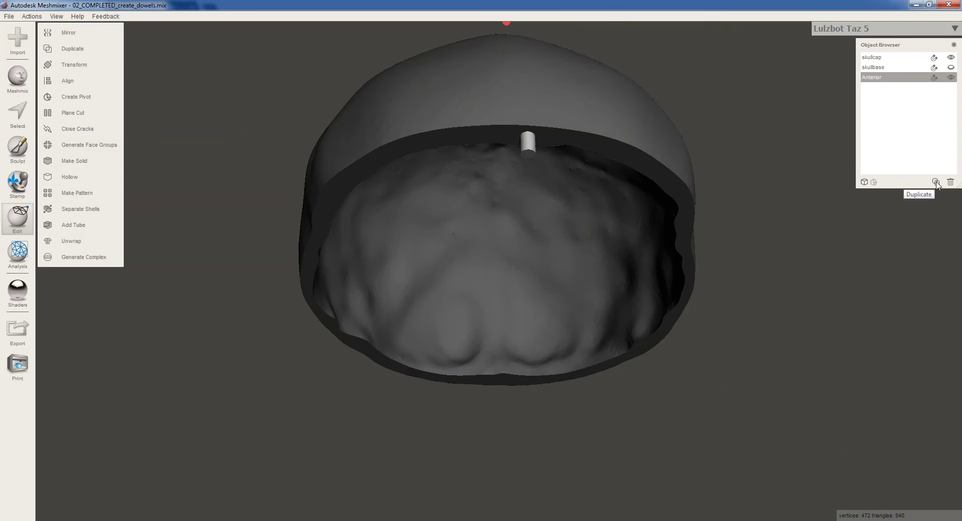
- Make three copies of the Anterior dowel and name the first copy 'Posterior'
{"action": "left_click", "coordinate": [936, 182]}
{"action": "left_click", "coordinate": [936, 183]}
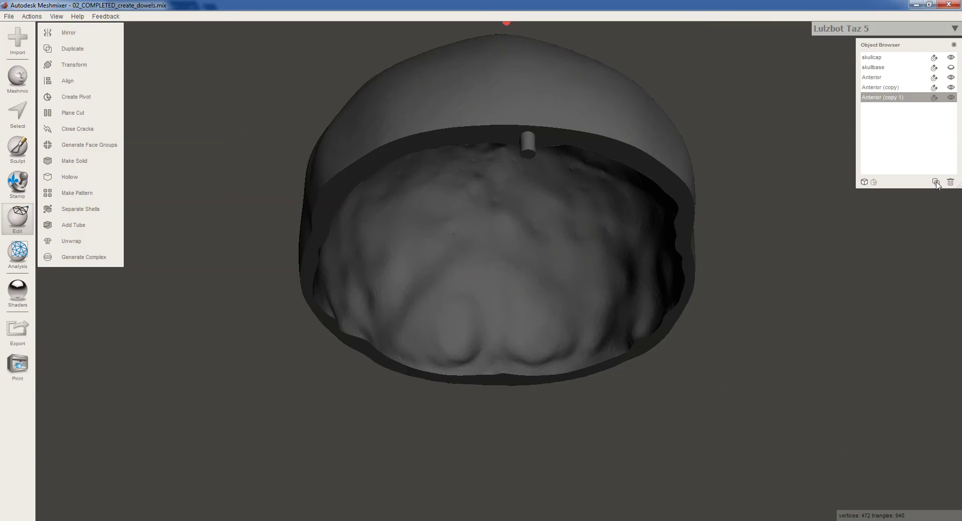
{"action": "left_click", "coordinate": [936, 182]}
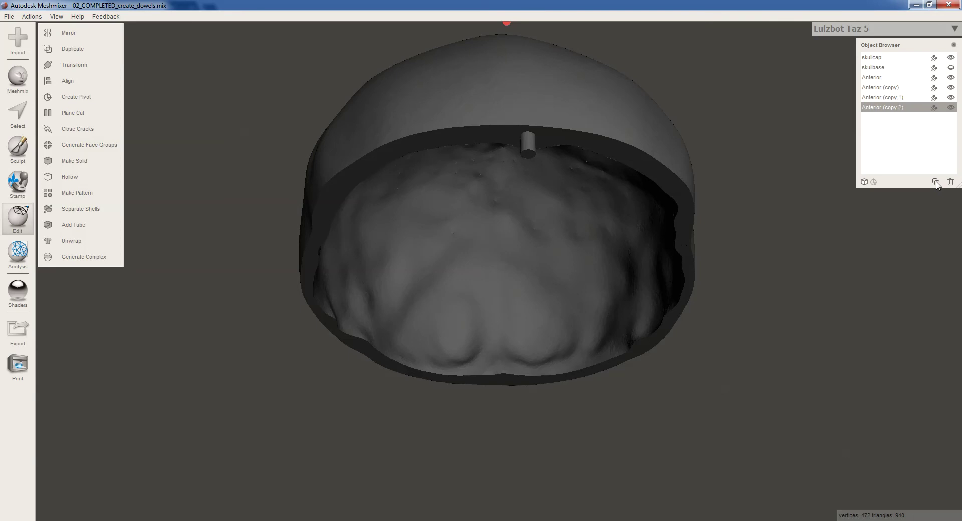
{"action": "double_click", "coordinate": [890, 88]}
{"action": "type", "text": "Pos"}
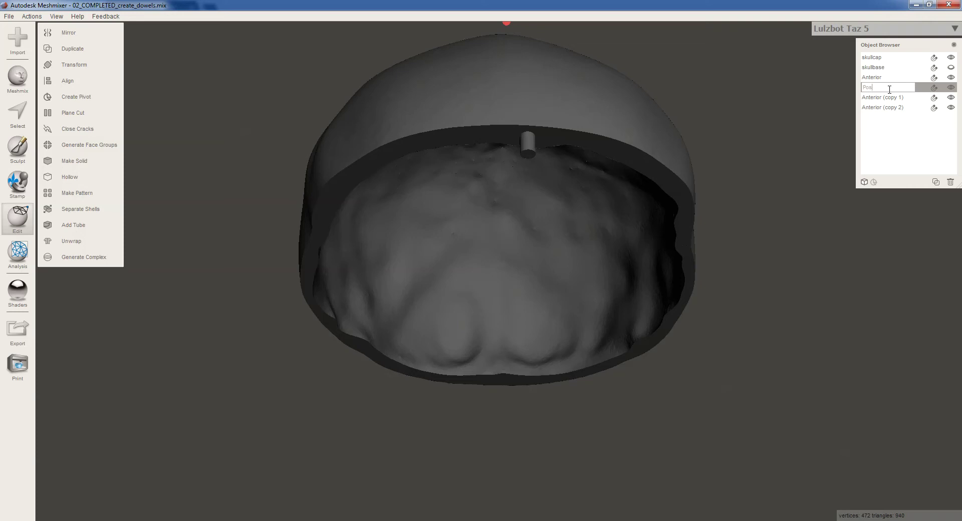
{"action": "type", "text": "terior"}
{"action": "key", "text": "Return"}
- Rename the remaining two dowel copies 'Right' and 'Left'
{"action": "double_click", "coordinate": [885, 98]}
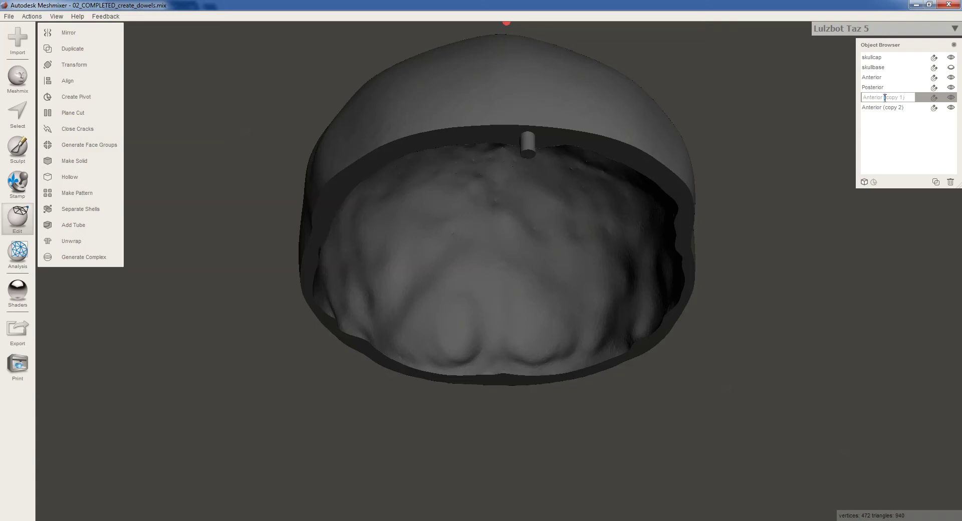
{"action": "type", "text": "Right"}
{"action": "key", "text": "Return"}
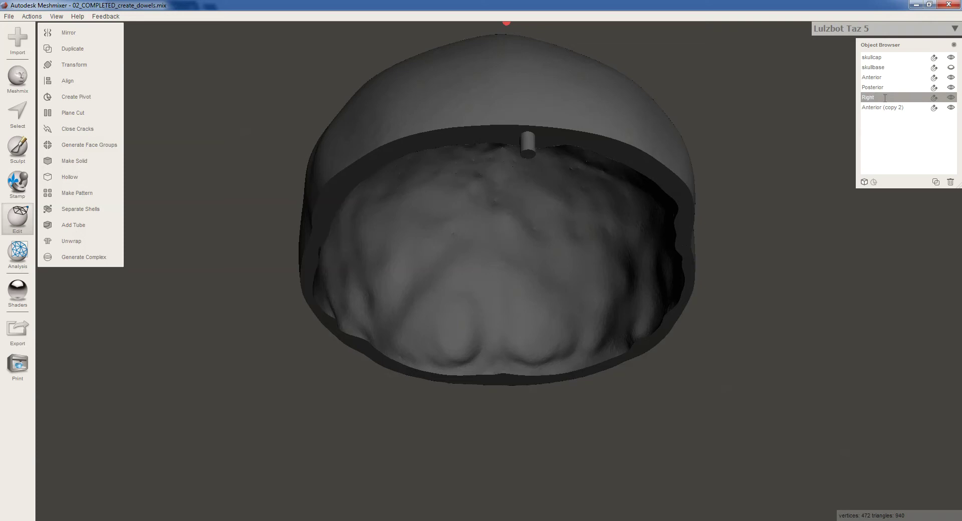
{"action": "double_click", "coordinate": [883, 107]}
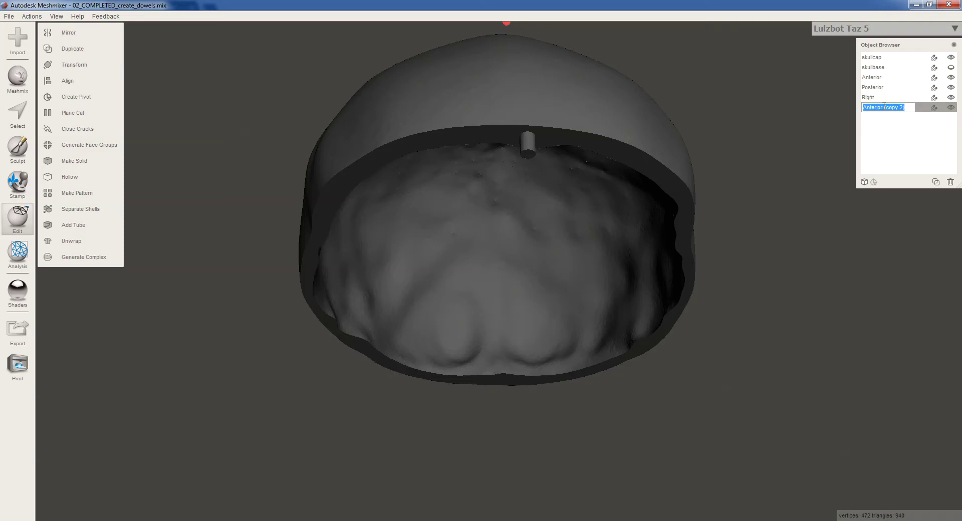
{"action": "type", "text": "Left"}
{"action": "key", "text": "Return"}
- Move the Posterior dowel onto the back of the skullcap rim, at X 4.743, Y −52.46 mm
{"action": "right_click_drag", "start_coordinate": [789, 156], "coordinate": [783, 135]}
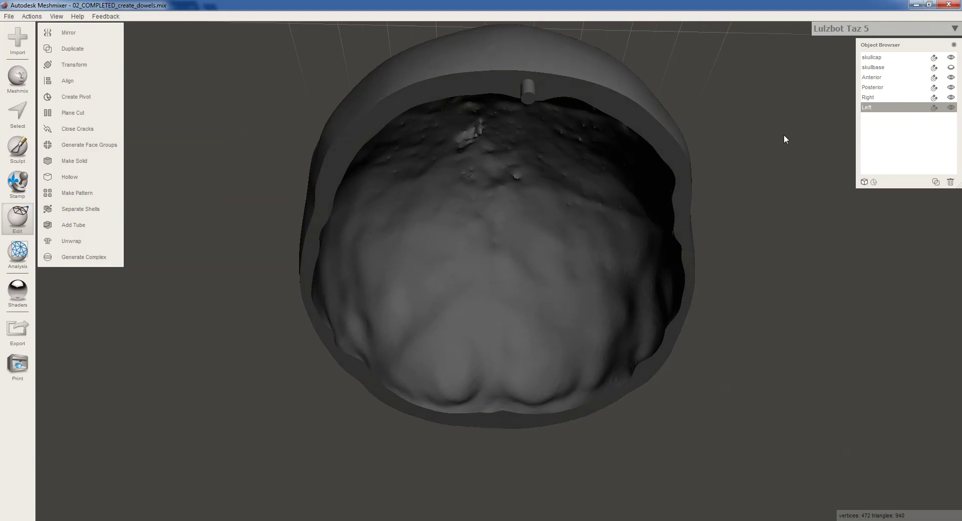
{"action": "left_click", "coordinate": [880, 89]}
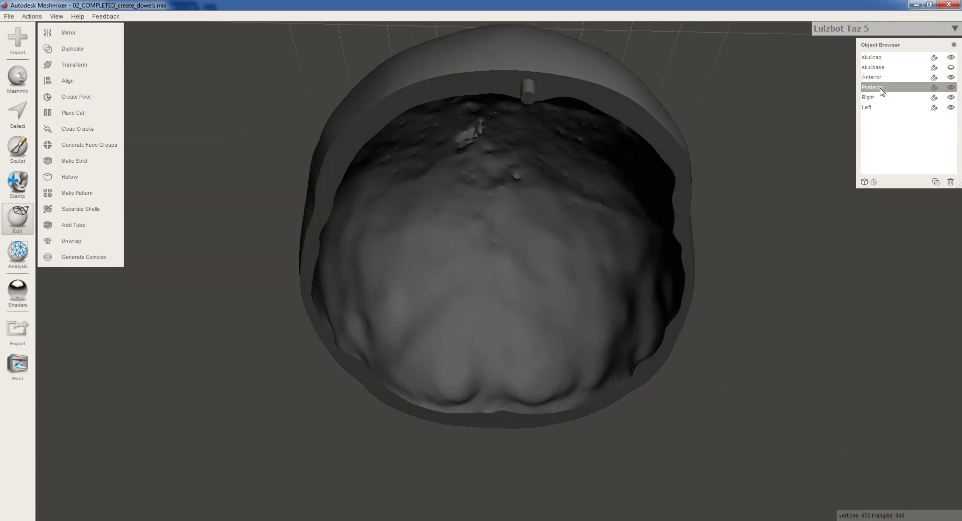
{"action": "left_click", "coordinate": [96, 71]}
{"action": "right_click_drag", "start_coordinate": [466, 186], "coordinate": [609, 223]}
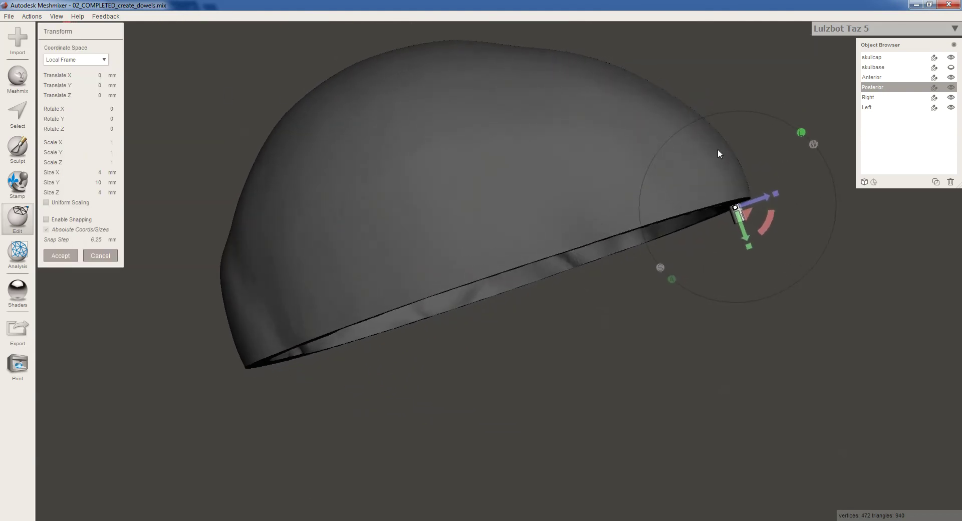
{"action": "left_click_drag", "start_coordinate": [766, 197], "coordinate": [300, 341]}
{"action": "right_click_drag", "start_coordinate": [300, 341], "coordinate": [331, 297]}
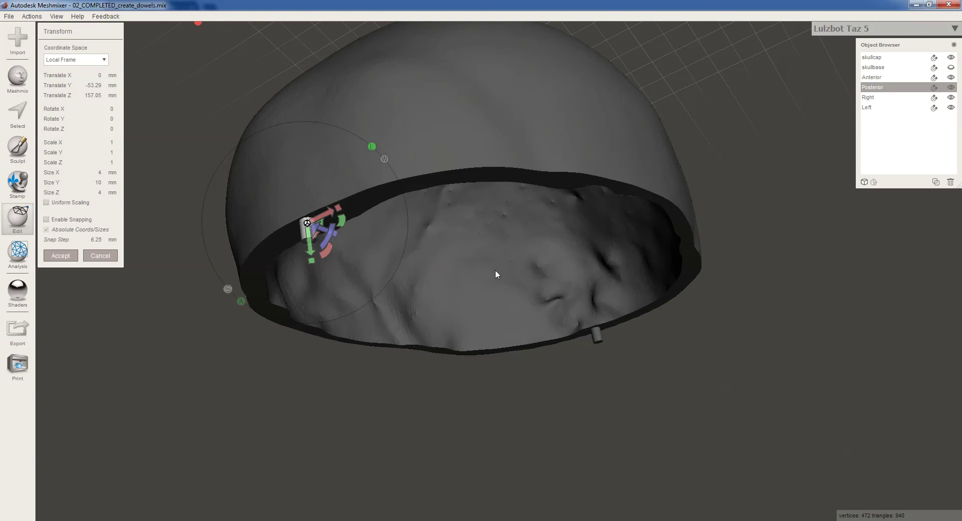
{"action": "right_click_drag", "start_coordinate": [435, 284], "coordinate": [530, 100]}
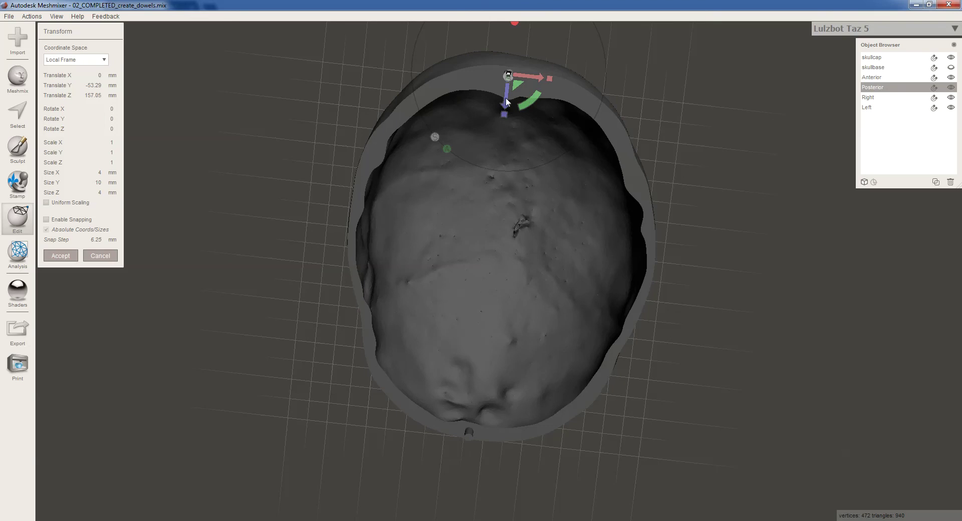
{"action": "left_click_drag", "start_coordinate": [522, 101], "coordinate": [549, 87]}
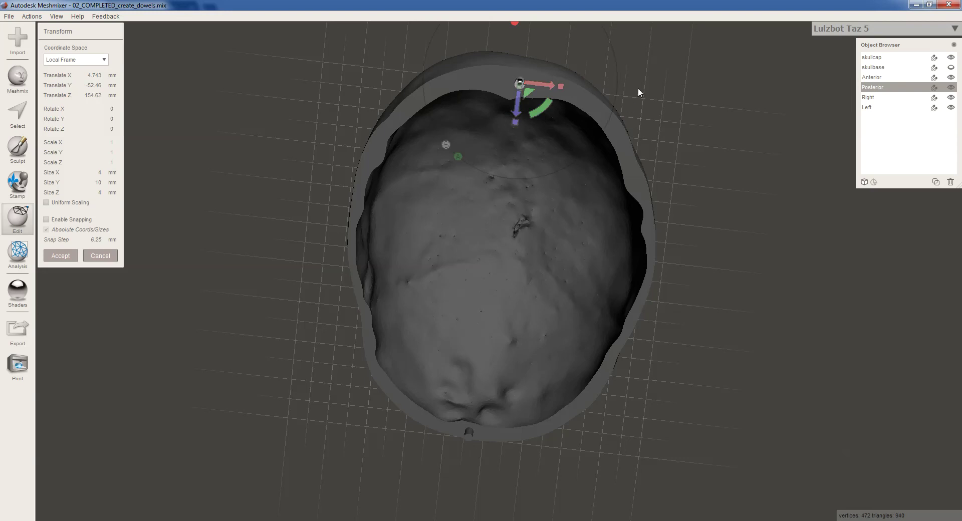
{"action": "right_click_drag", "start_coordinate": [638, 88], "coordinate": [601, 63]}
{"action": "right_click_drag", "start_coordinate": [558, 185], "coordinate": [393, 138]}
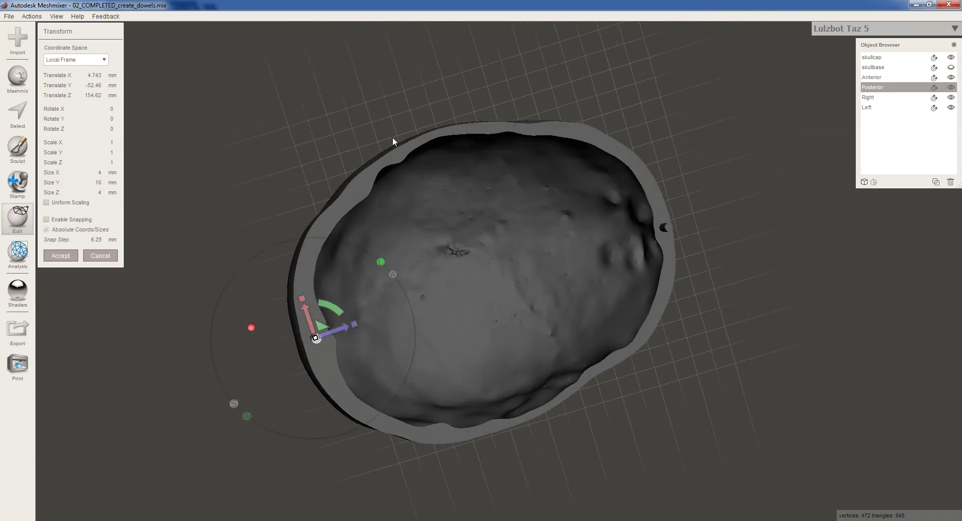
- Accept the Posterior placement, then seat the Right dowel on the rim's side at X 56.117 mm
{"action": "left_click", "coordinate": [60, 256]}
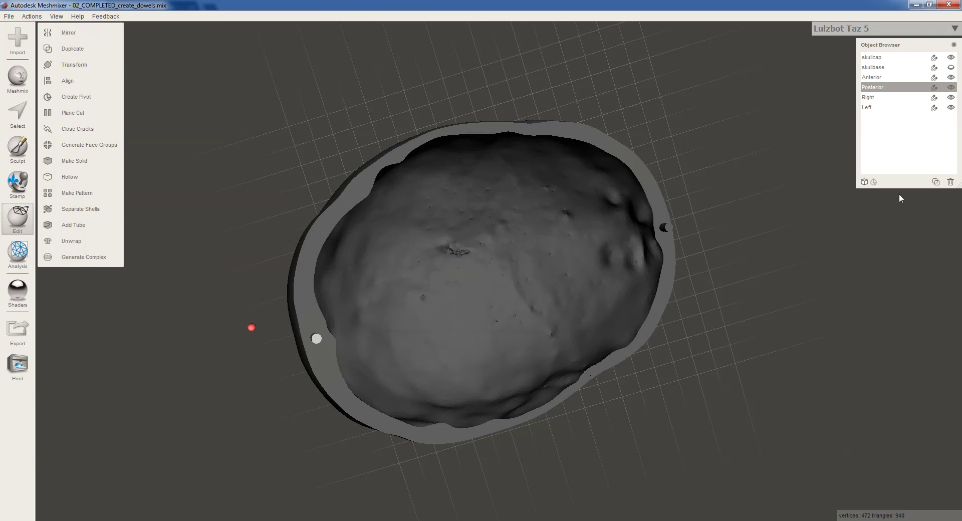
{"action": "left_click", "coordinate": [910, 100]}
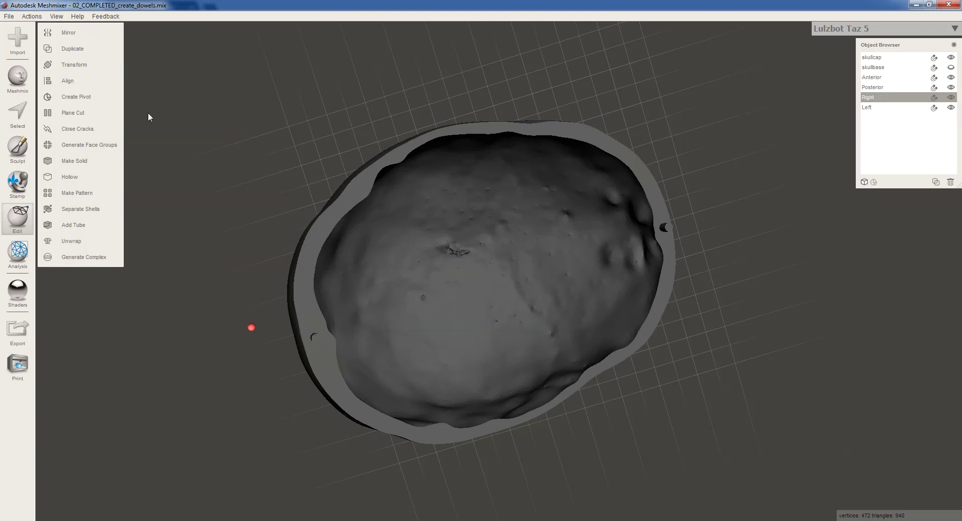
{"action": "left_click", "coordinate": [79, 65]}
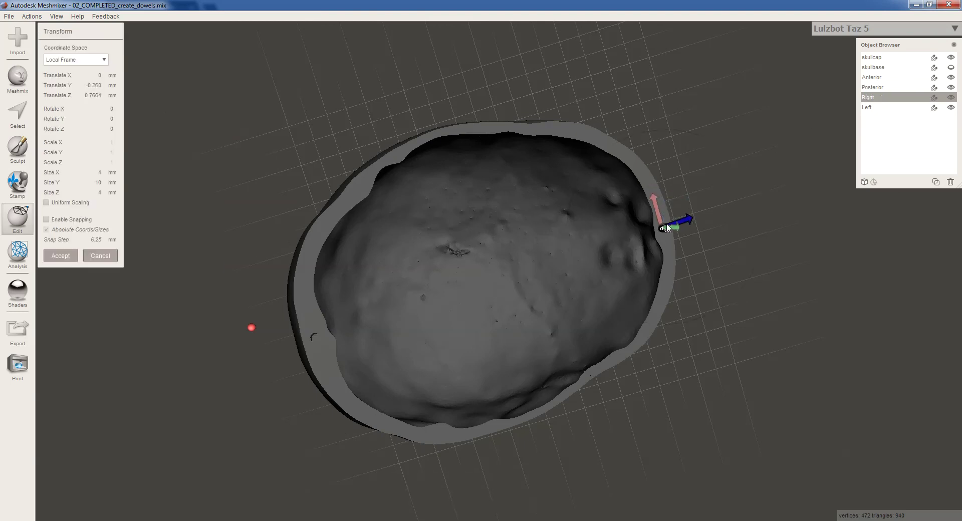
{"action": "left_click_drag", "start_coordinate": [525, 242], "coordinate": [389, 168]}
{"action": "left_click_drag", "start_coordinate": [344, 141], "coordinate": [354, 165]}
{"action": "right_click_drag", "start_coordinate": [408, 224], "coordinate": [317, 259]}
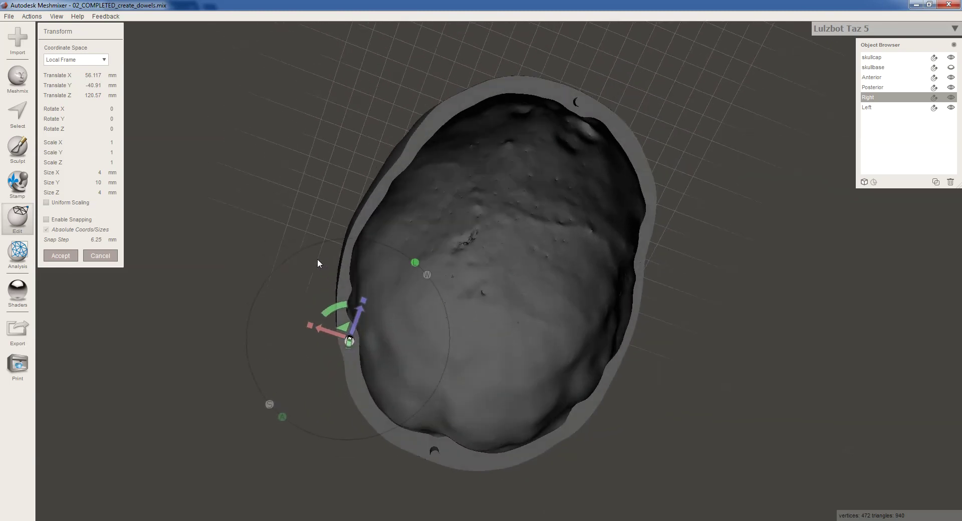
{"action": "left_click", "coordinate": [61, 256]}
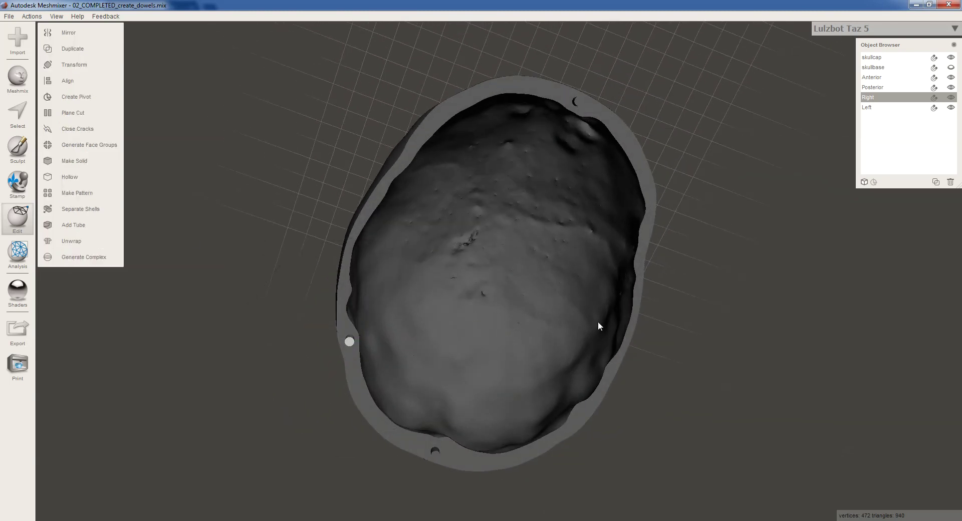
- Move the Left dowel down and across onto the rim opposite the Right dowel, and accept
{"action": "left_click", "coordinate": [887, 108]}
{"action": "left_click", "coordinate": [75, 65]}
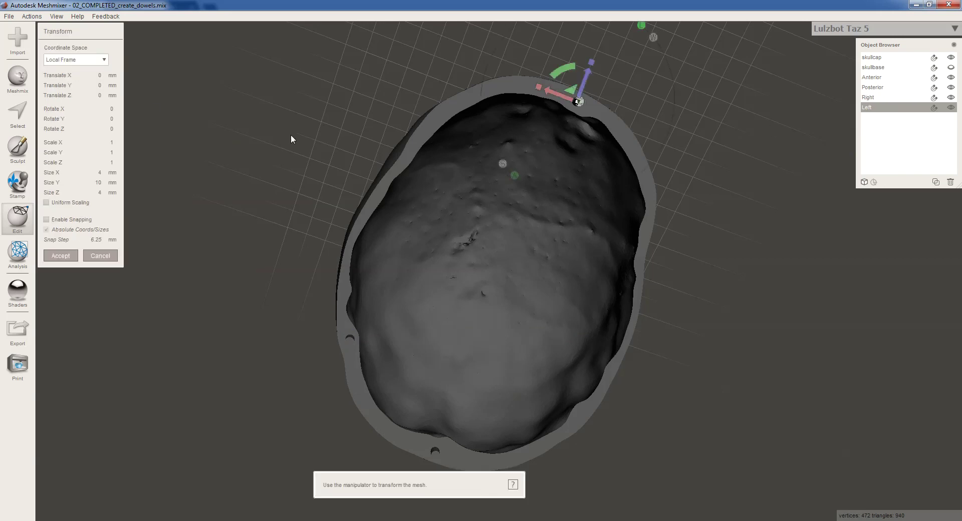
{"action": "left_click_drag", "start_coordinate": [588, 74], "coordinate": [518, 361]}
{"action": "left_click_drag", "start_coordinate": [453, 359], "coordinate": [566, 423]}
{"action": "right_click_drag", "start_coordinate": [565, 419], "coordinate": [516, 423]}
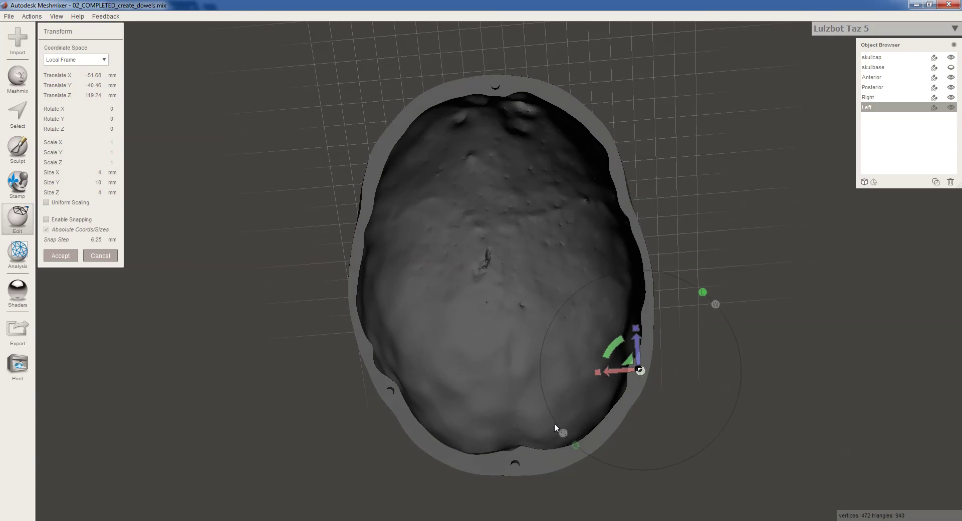
{"action": "left_click", "coordinate": [61, 255]}
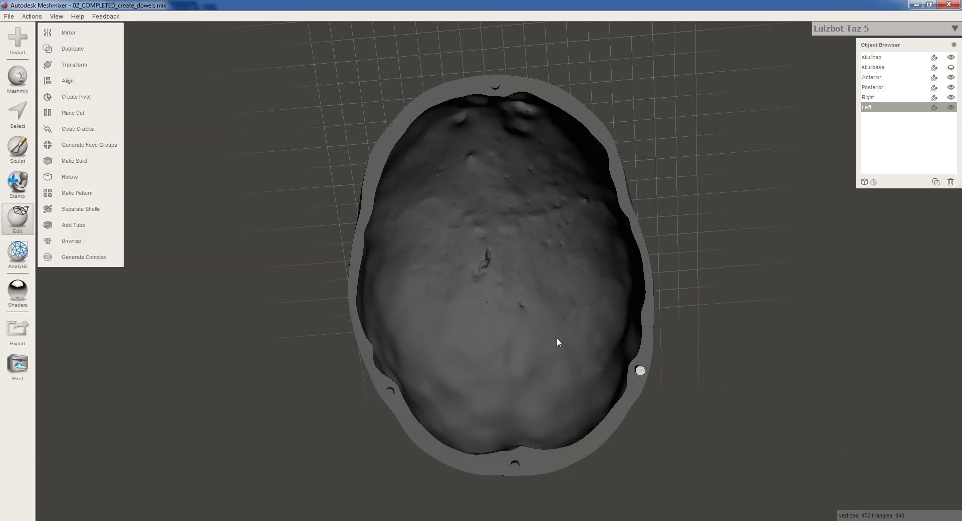
{"action": "mouse_move", "coordinate": [559, 340]}
{"action": "right_mouse_down"}
{"action": "mouse_move", "coordinate": [560, 328]}
{"action": "mouse_move", "coordinate": [560, 353]}
{"action": "right_mouse_up"}
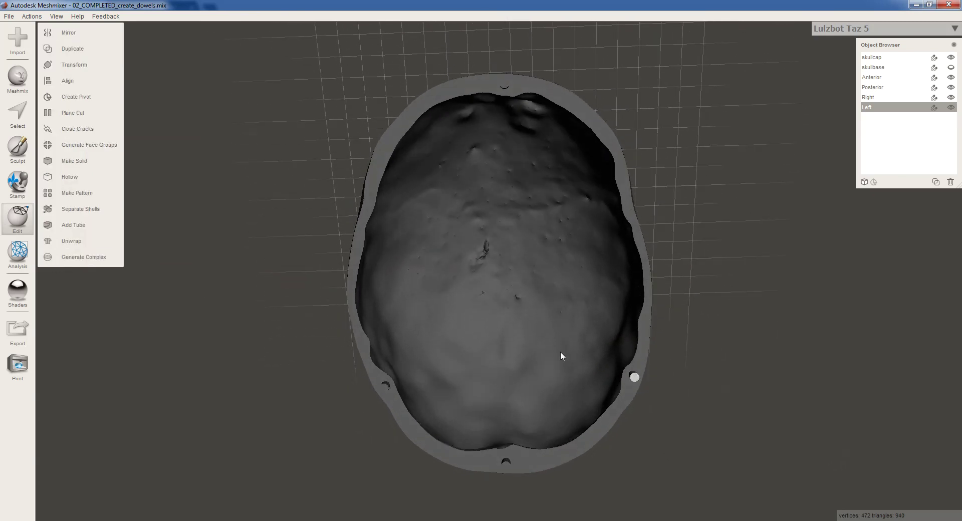
- Duplicate each of the Anterior, Posterior, Right and Left dowels once
{"action": "left_click", "coordinate": [880, 78]}
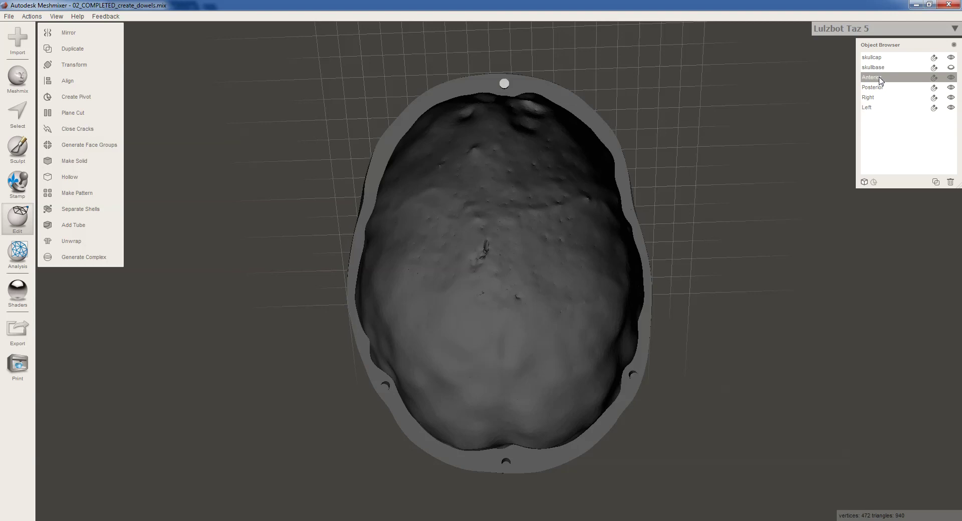
{"action": "left_click", "coordinate": [936, 182]}
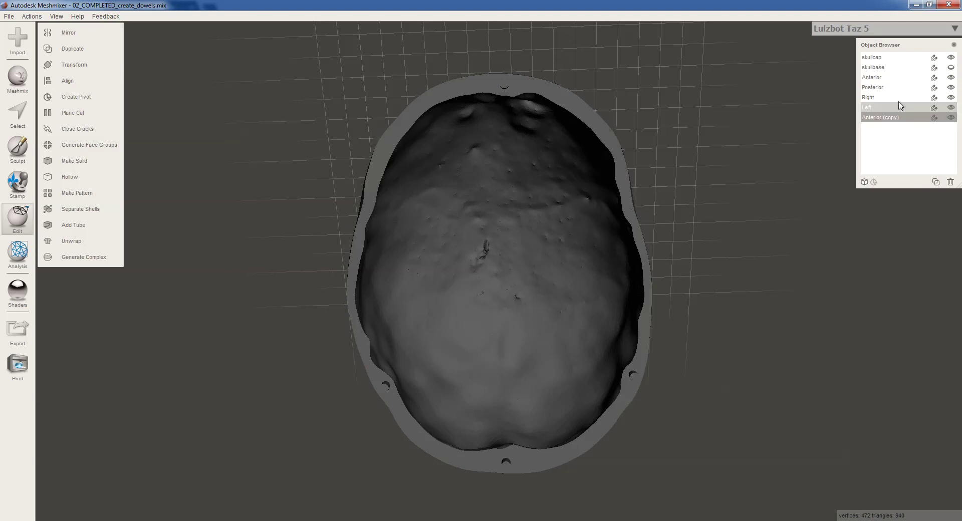
{"action": "left_click", "coordinate": [889, 88]}
{"action": "left_click", "coordinate": [936, 182]}
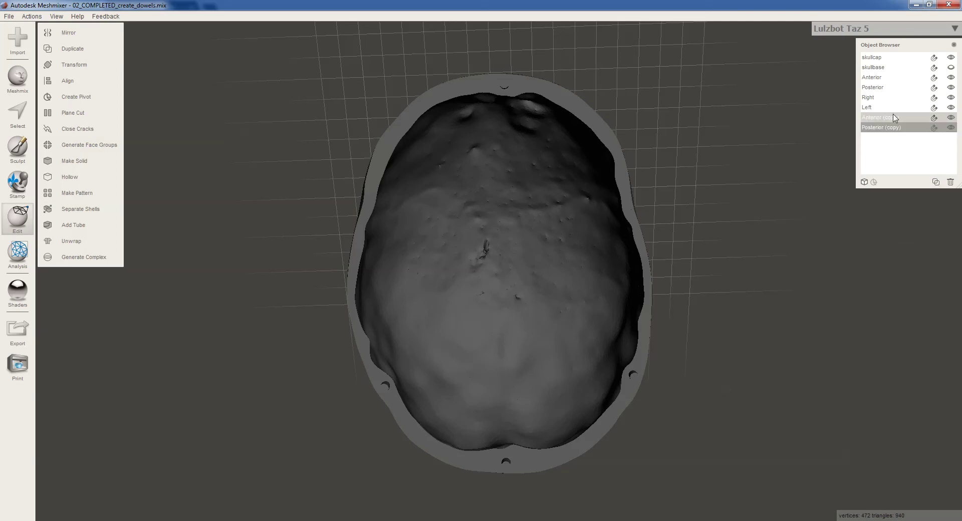
{"action": "left_click", "coordinate": [885, 98]}
{"action": "left_click", "coordinate": [935, 182]}
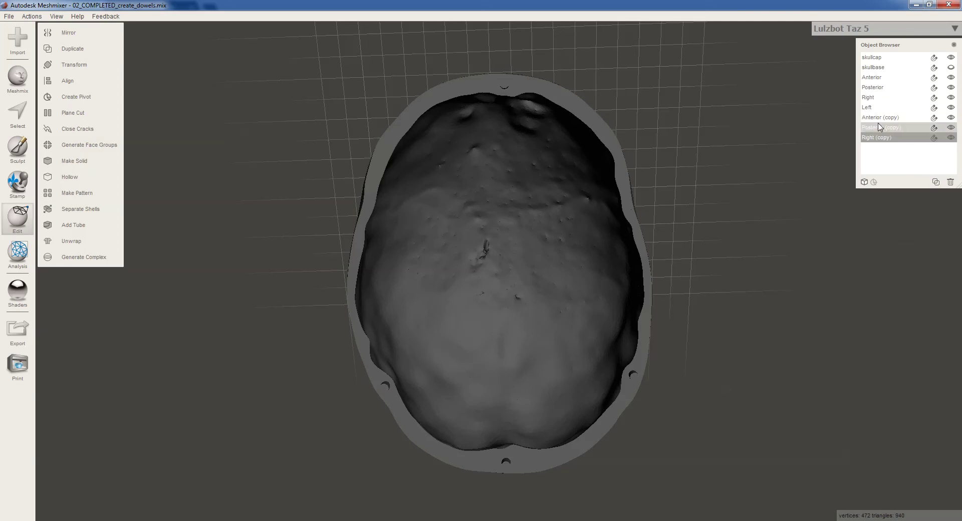
{"action": "left_click", "coordinate": [880, 108]}
{"action": "left_click", "coordinate": [936, 182]}
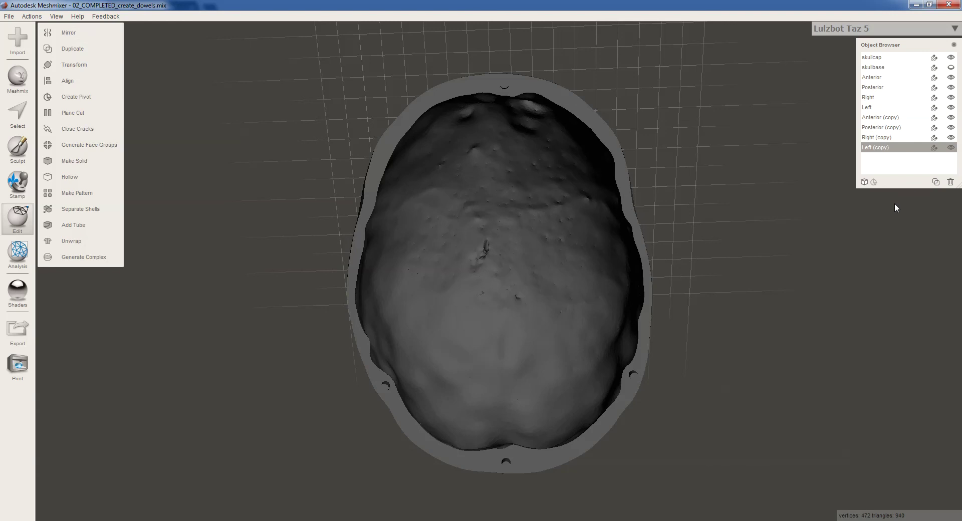
- Make a spare copy of the Left dowel and name it 'Dowel'
{"action": "left_click", "coordinate": [936, 182]}
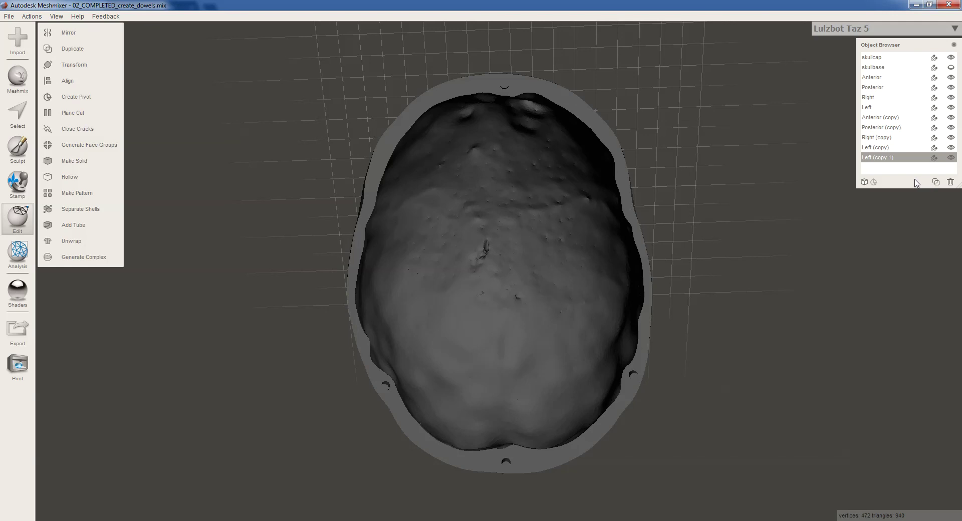
{"action": "double_click", "coordinate": [895, 158]}
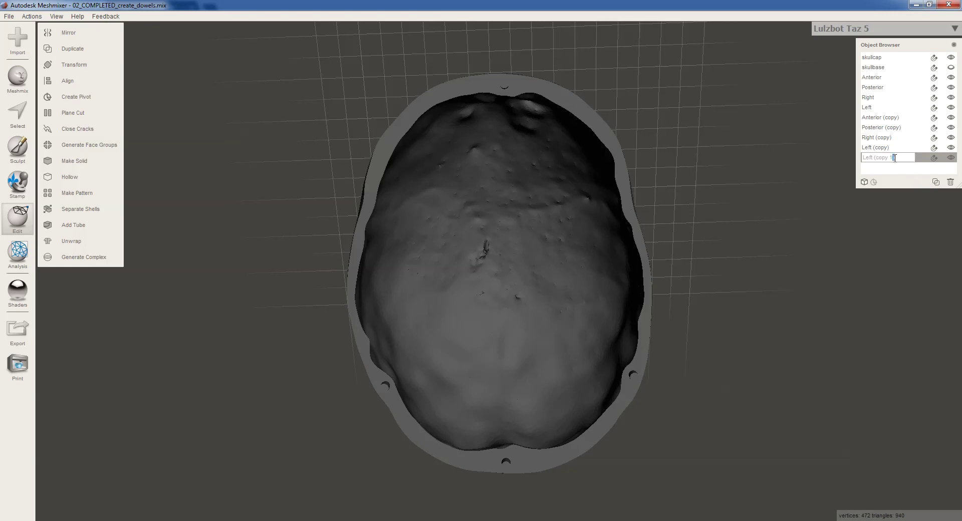
{"action": "type", "text": "Dowel"}
{"action": "key", "text": "Return"}
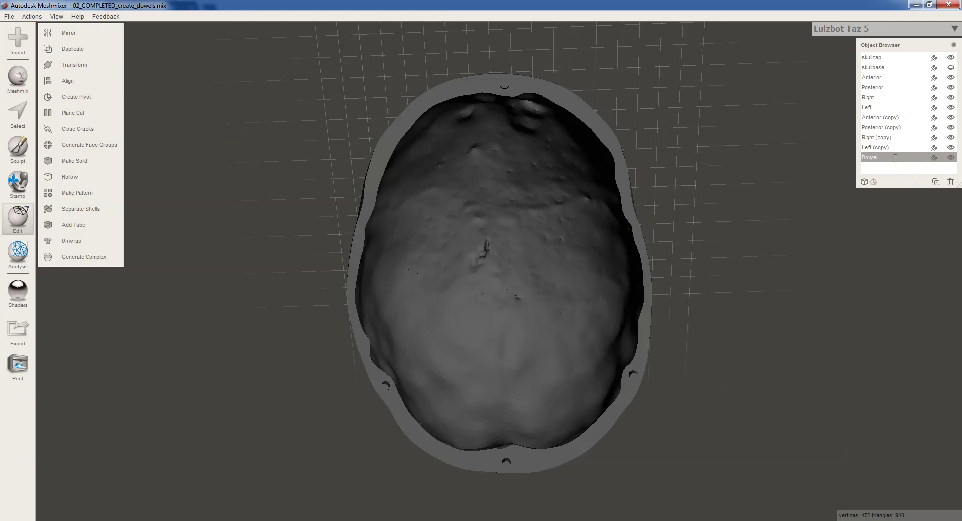
- Hide the spare Dowel and the dowel copies, then select the skullcap mesh
{"action": "left_click", "coordinate": [948, 148], "text": "shift"}
{"action": "left_click", "coordinate": [952, 137]}
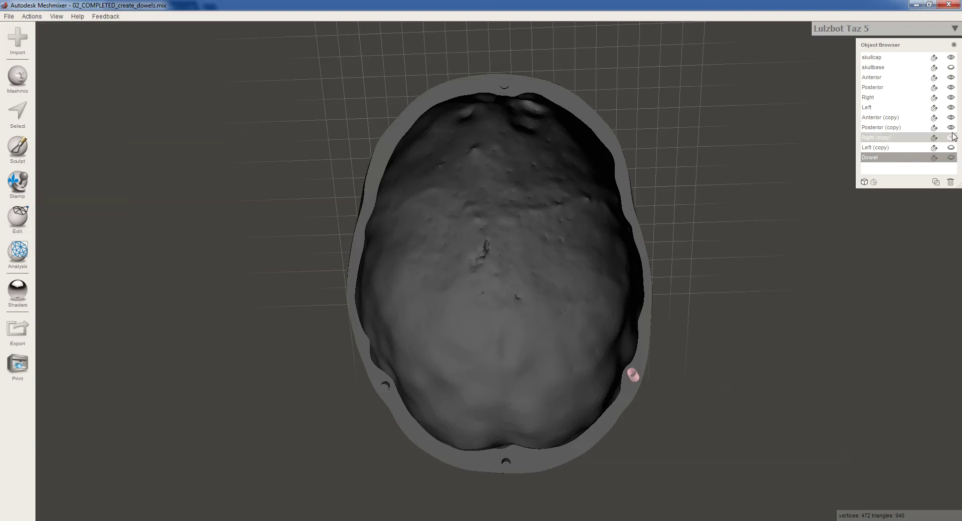
{"action": "left_click", "coordinate": [951, 127]}
{"action": "left_click", "coordinate": [951, 118]}
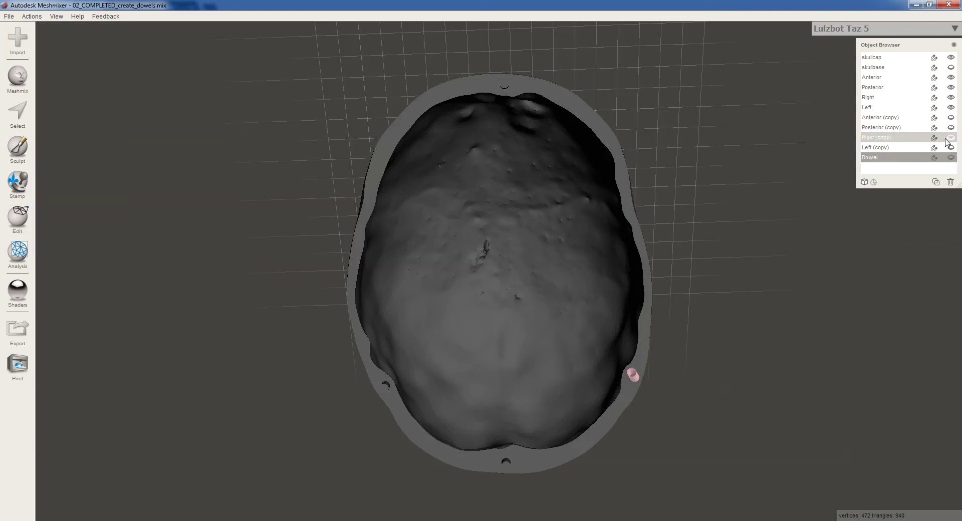
{"action": "left_click", "coordinate": [883, 59]}
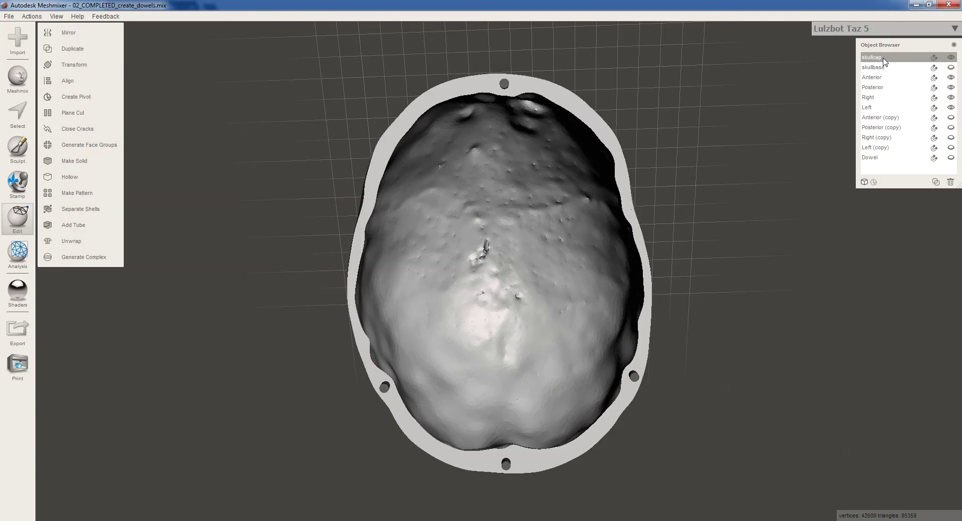